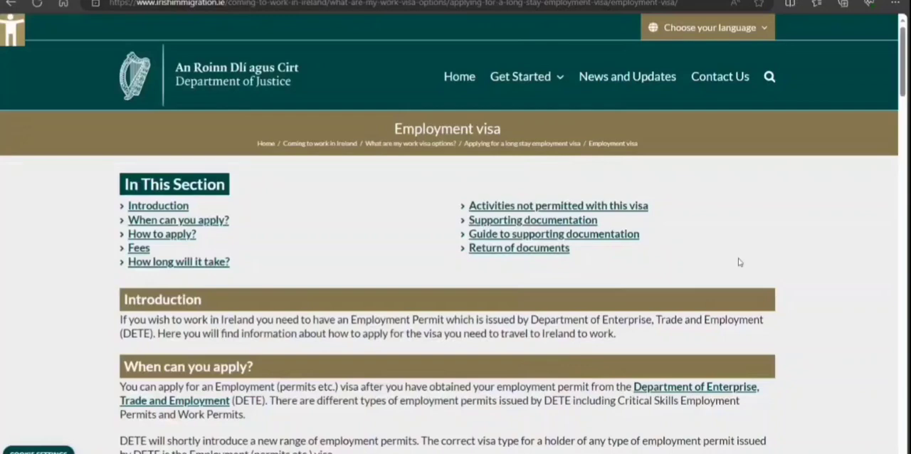
Read when and how to apply on the Employment visa page and open the link for applying online via AVATS.
scroll(739, 262, "down", 3)
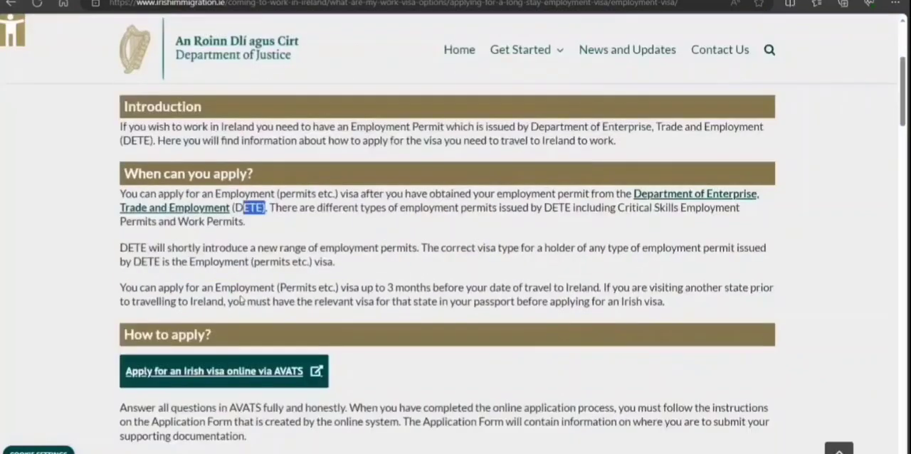
scroll(242, 301, "down", 1)
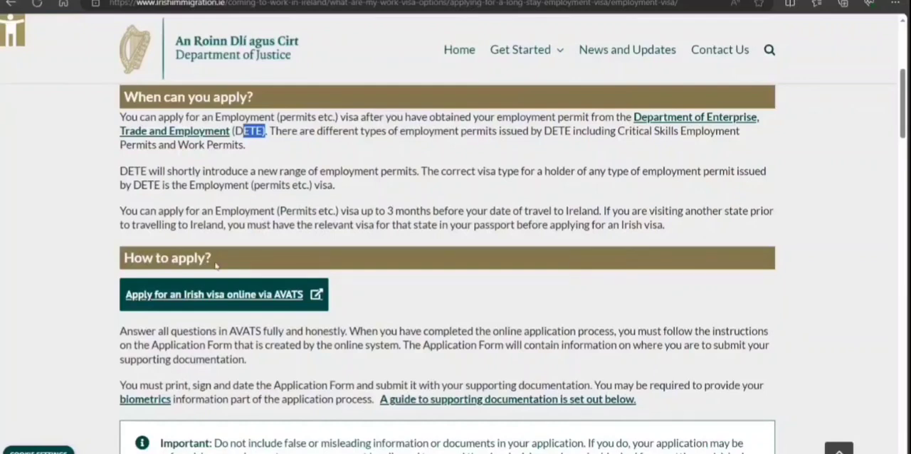
left_click(224, 304)
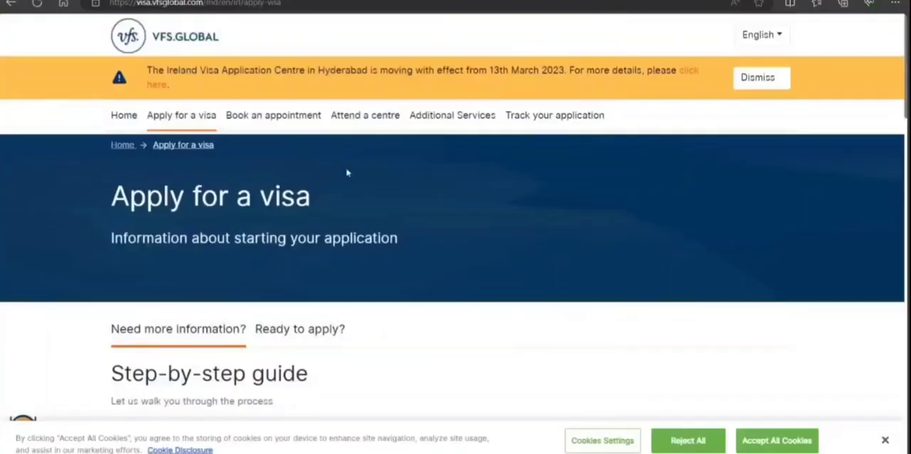
scroll(346, 173, "down", 5)
scroll(346, 174, "up", 5)
Look through the step-by-step guide on the VFS Global Ireland visa page, from identifying the visa type to passport return.
scroll(347, 174, "down", 6)
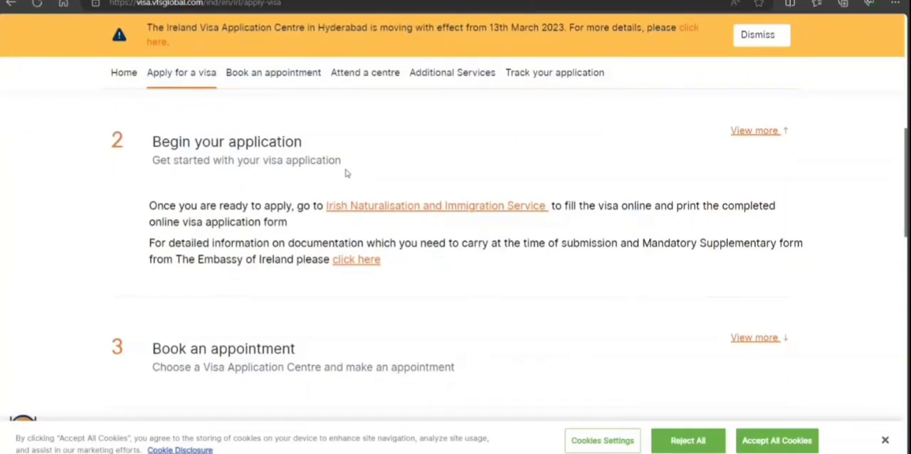
scroll(347, 174, "up", 2)
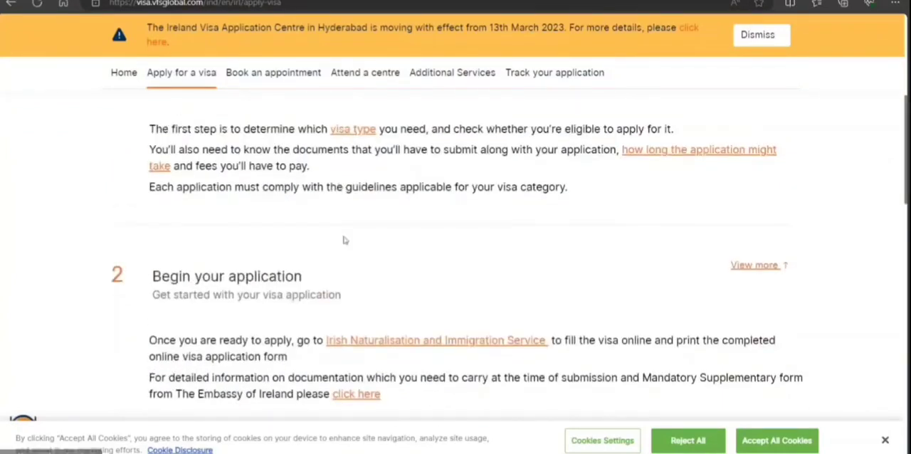
scroll(344, 239, "down", 2)
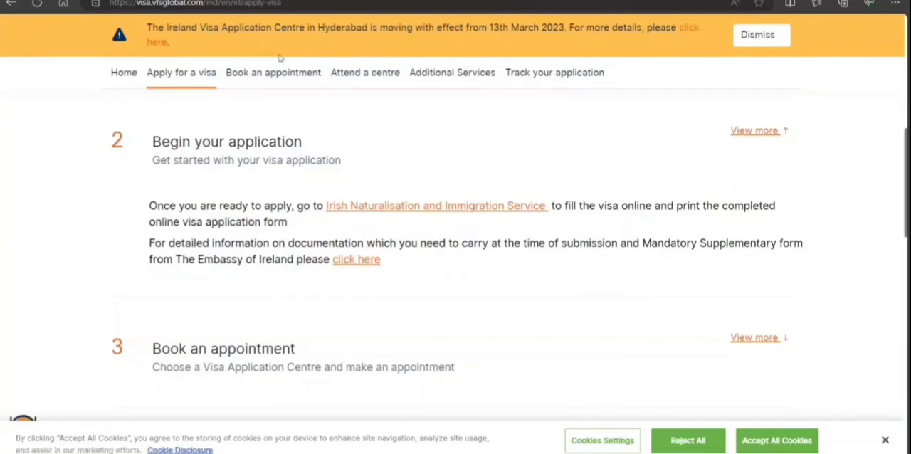
scroll(387, 178, "down", 3)
scroll(459, 283, "down", 3)
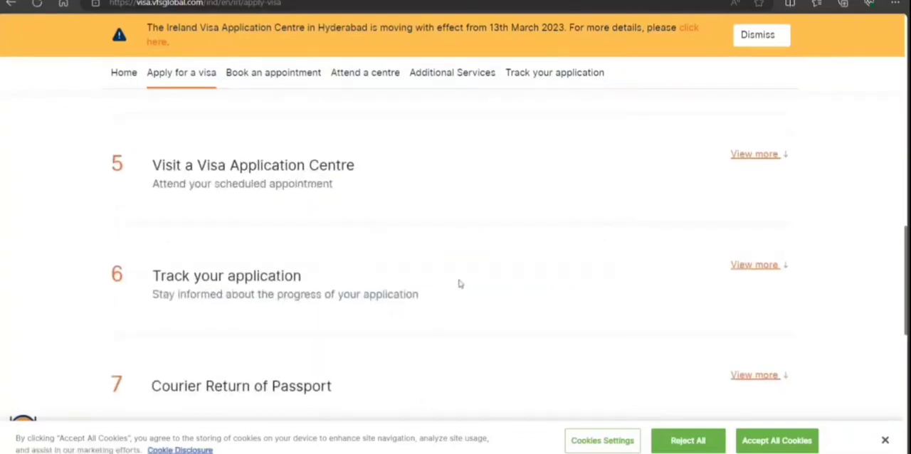
scroll(460, 283, "up", 3)
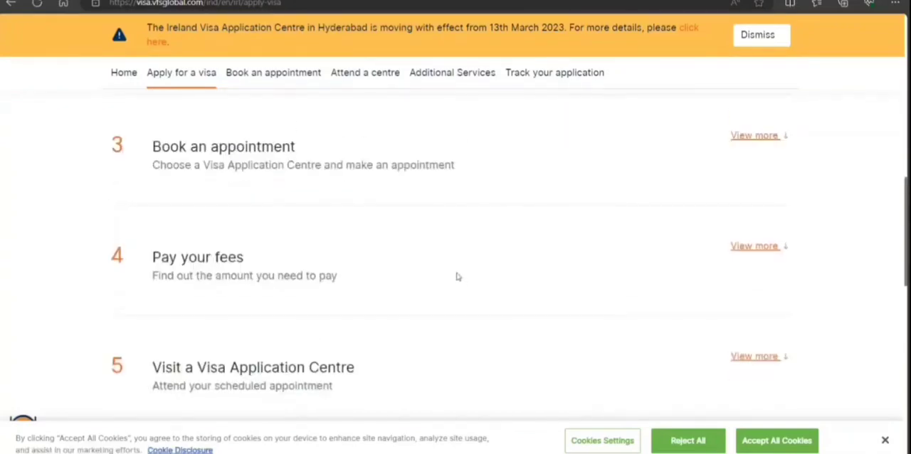
Expand the "Pay your fees" section to read the visa charges, and look over the remaining guide steps.
left_click(752, 246)
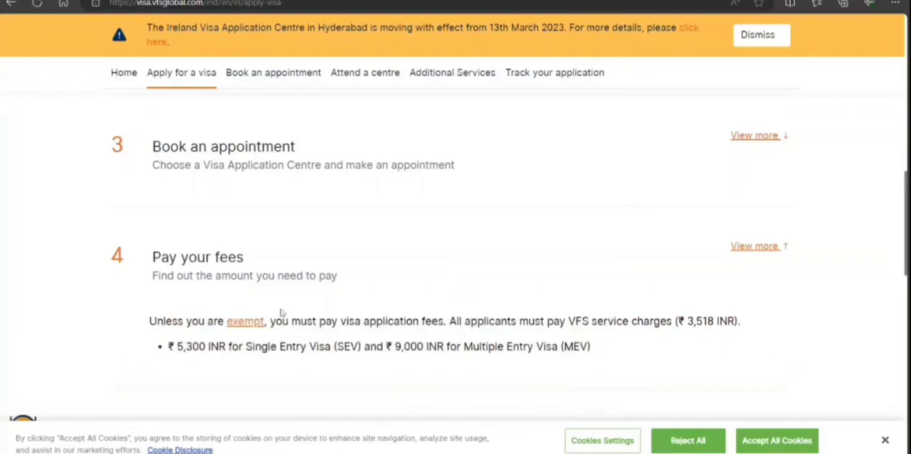
scroll(321, 345, "down", 1)
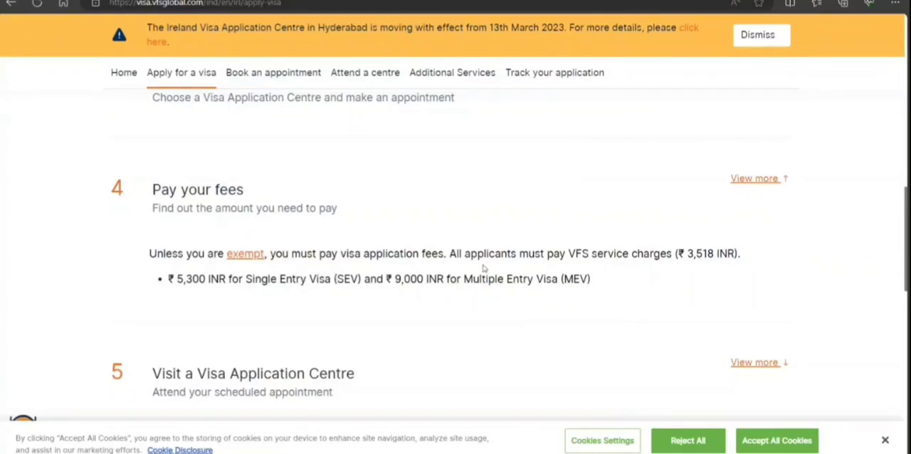
scroll(448, 278, "down", 3)
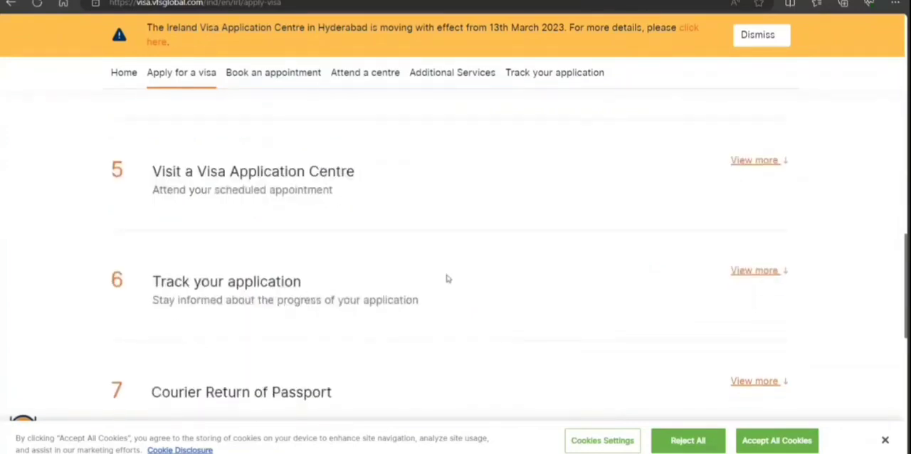
scroll(448, 278, "down", 3)
scroll(448, 279, "up", 10)
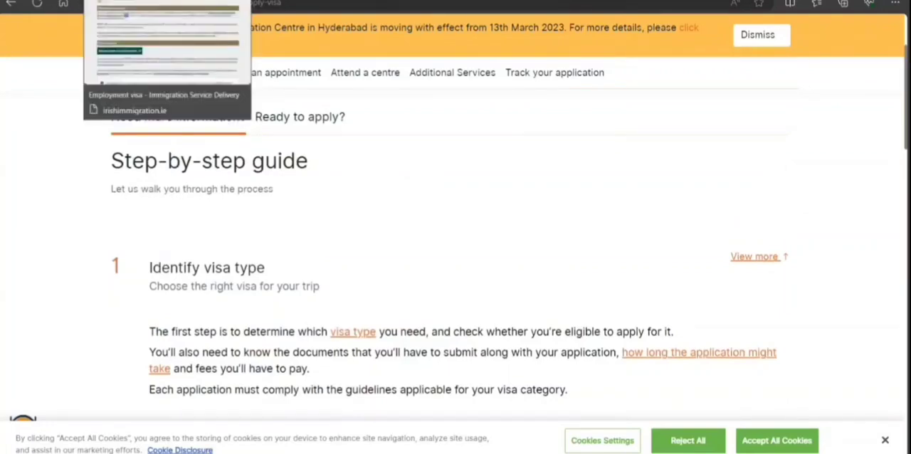
Return to the Irish immigration Employment visa page and review its fees, processing time and supporting document requirements.
left_click(164, 2)
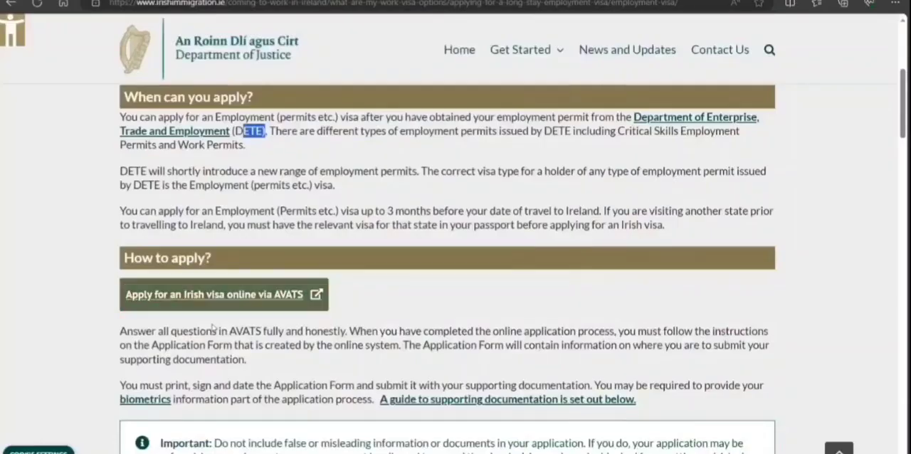
scroll(264, 342, "down", 9)
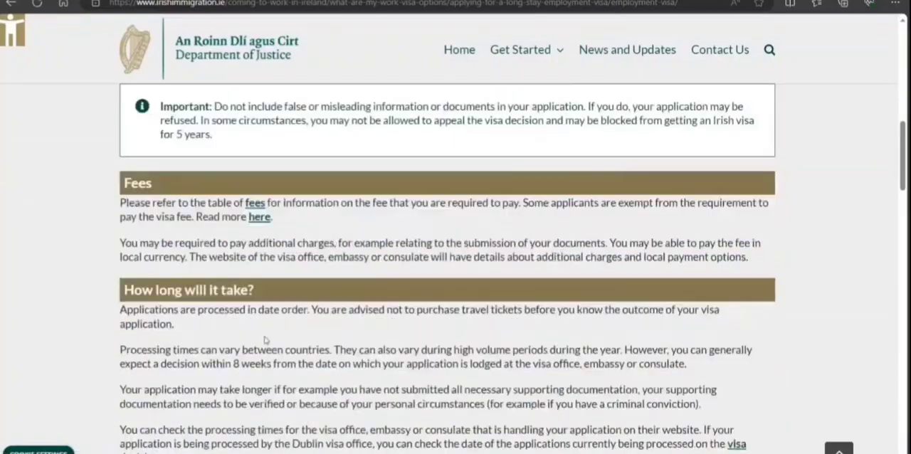
scroll(264, 337, "down", 3)
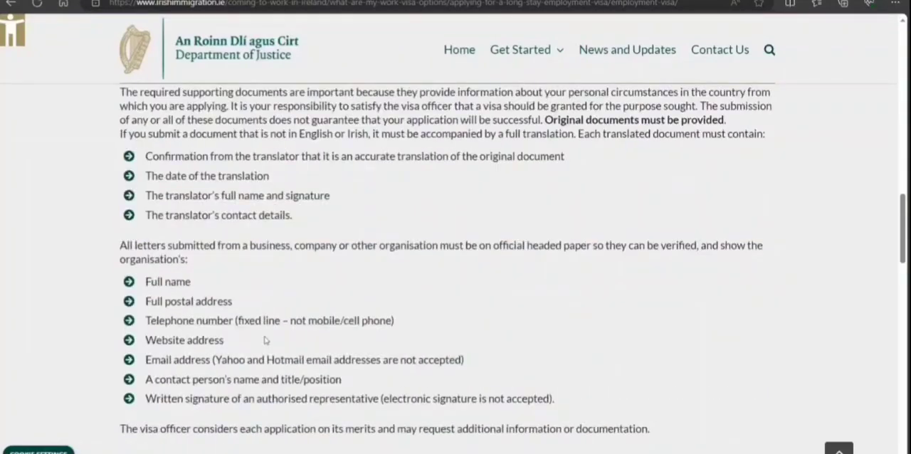
scroll(265, 341, "up", 3)
scroll(264, 340, "up", 2)
Examine the guide to supporting documentation, including the required document categories and the attestation and translation rules.
scroll(264, 340, "down", 12)
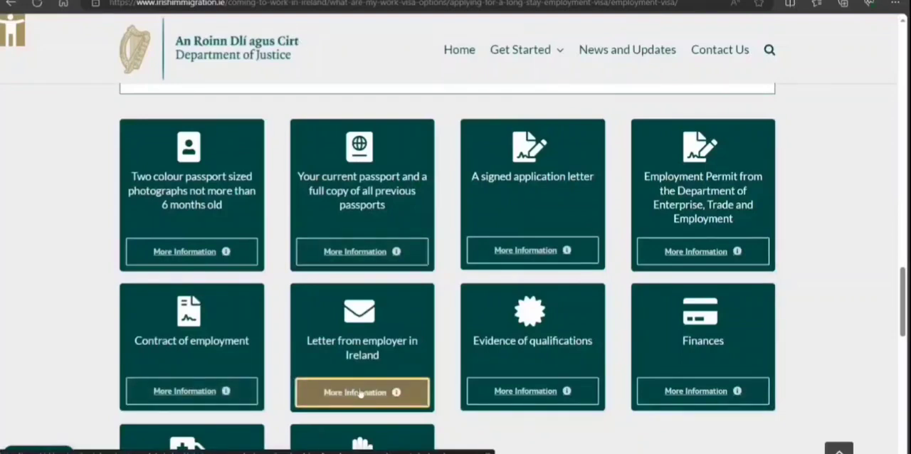
scroll(539, 339, "down", 2)
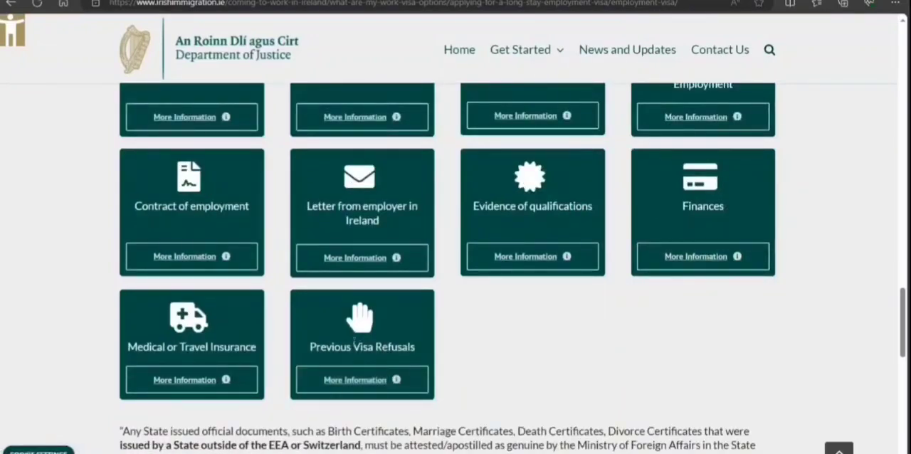
scroll(225, 399, "down", 1)
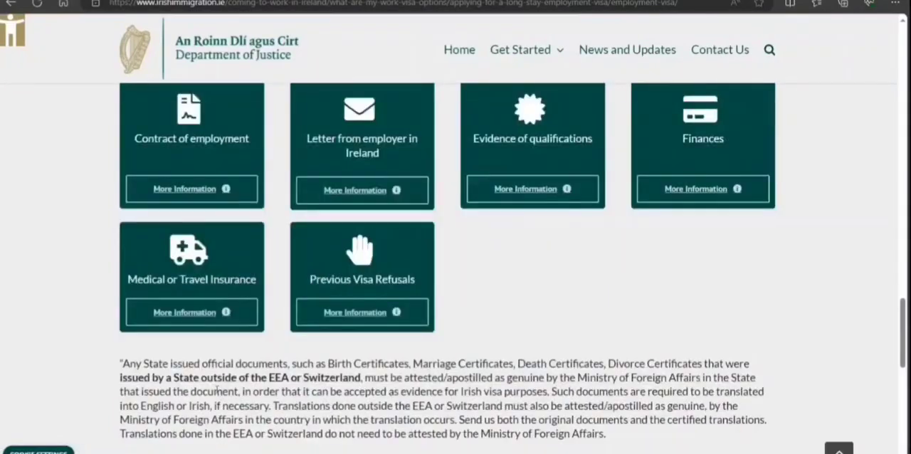
scroll(216, 389, "down", 3)
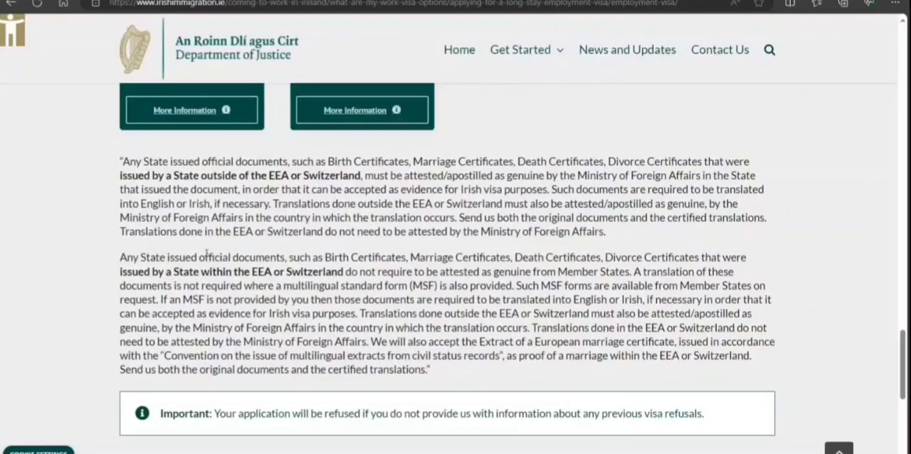
scroll(206, 254, "down", 3)
scroll(210, 264, "up", 14)
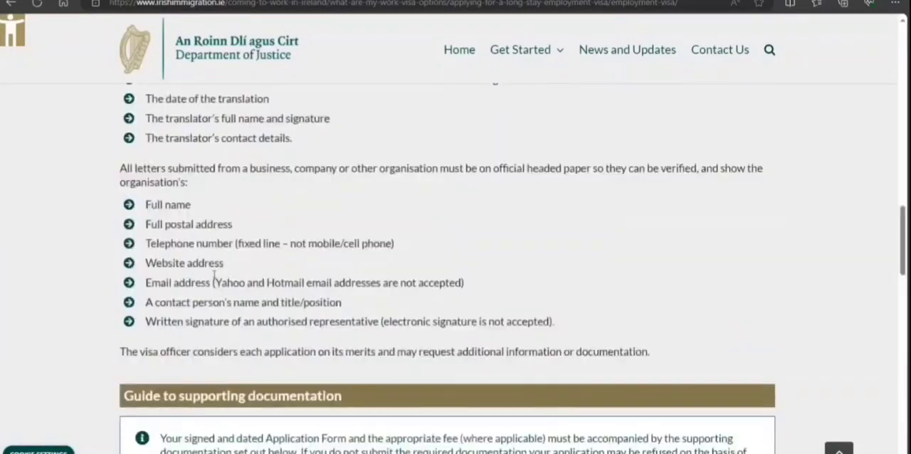
scroll(213, 276, "up", 15)
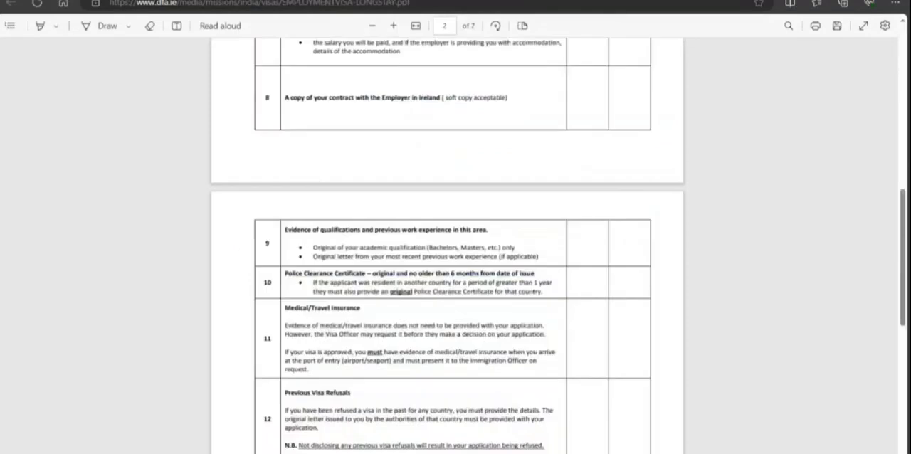
Review the Ireland VAC checklist PDF for the long stay employment visa, covering all mandatory documents and the signature section.
scroll(427, 256, "up", 10)
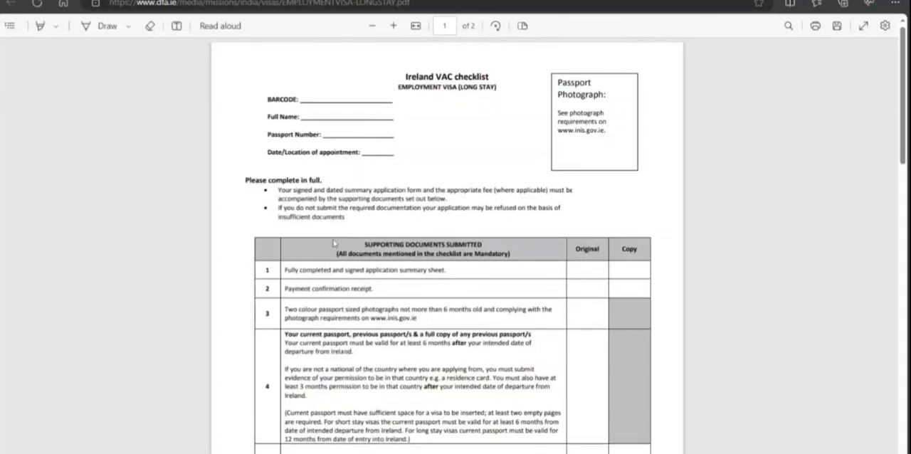
scroll(335, 244, "down", 2)
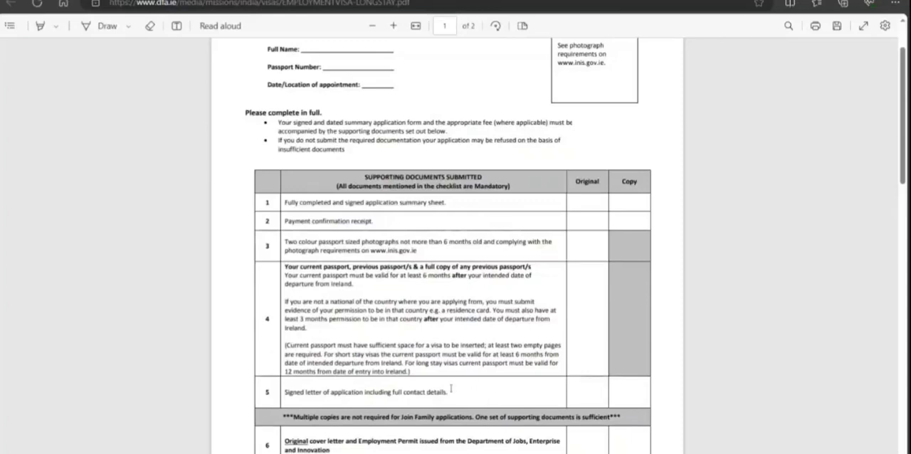
scroll(488, 405, "down", 3)
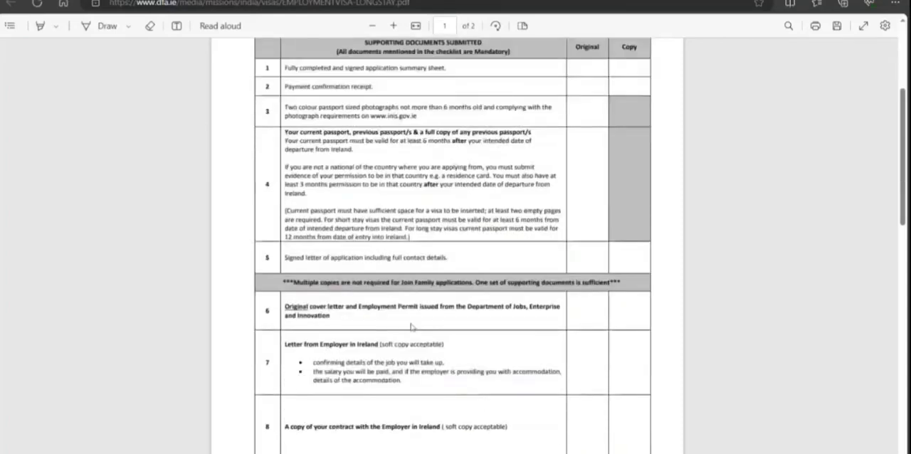
scroll(411, 327, "down", 3)
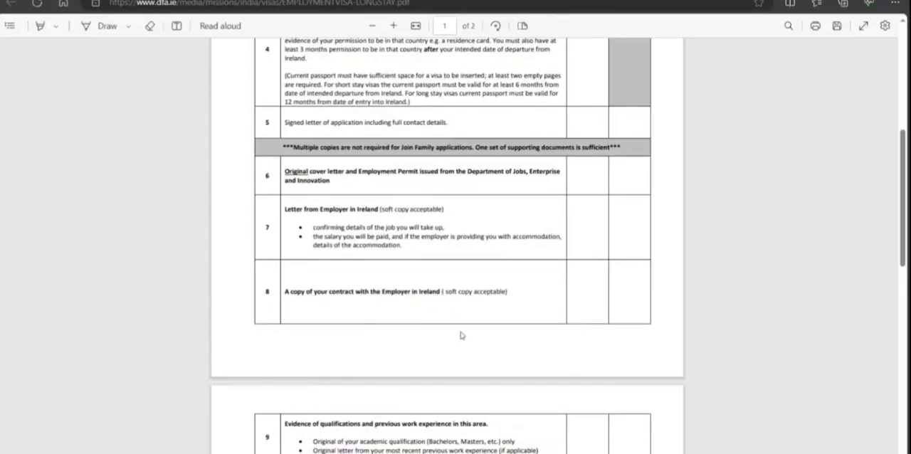
scroll(460, 335, "down", 5)
scroll(491, 342, "down", 5)
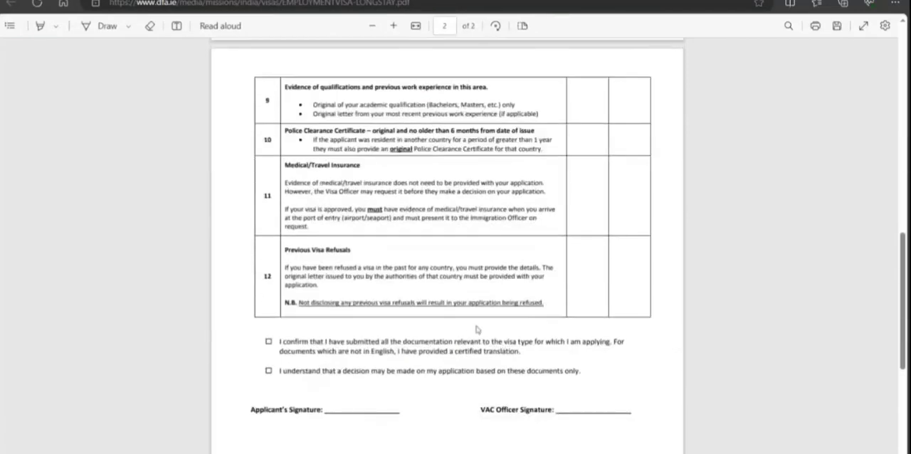
scroll(484, 226, "up", 1)
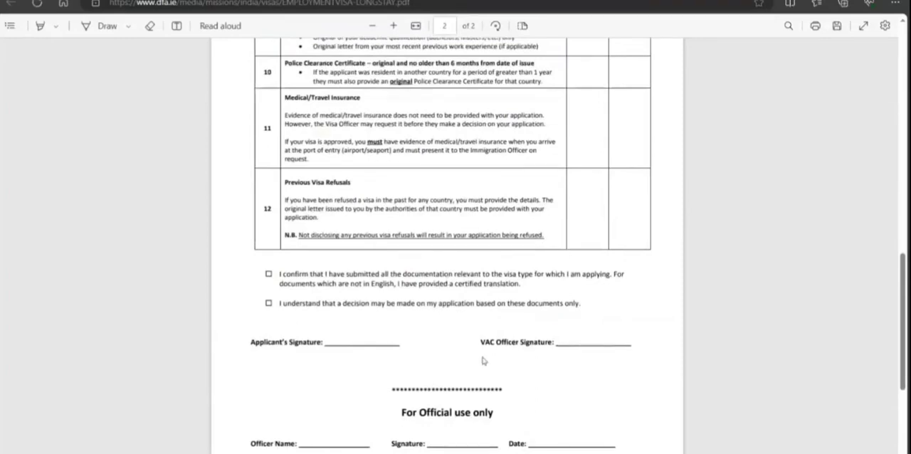
scroll(499, 378, "down", 1)
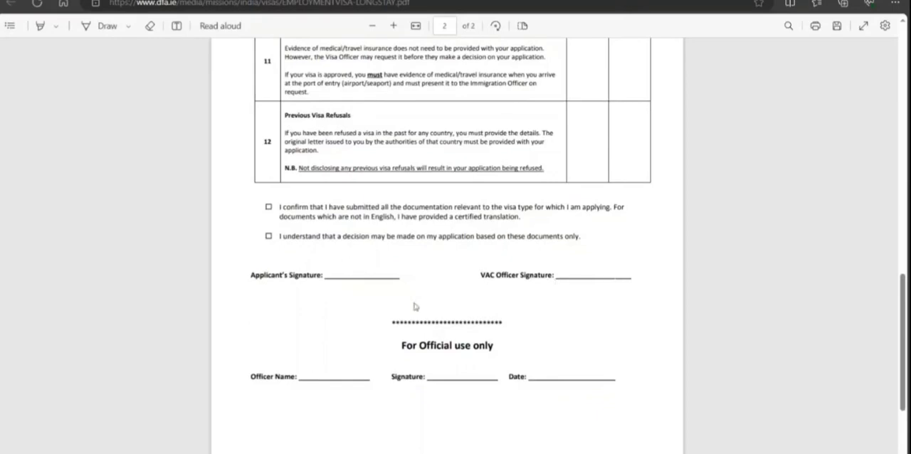
scroll(441, 299, "down", 1)
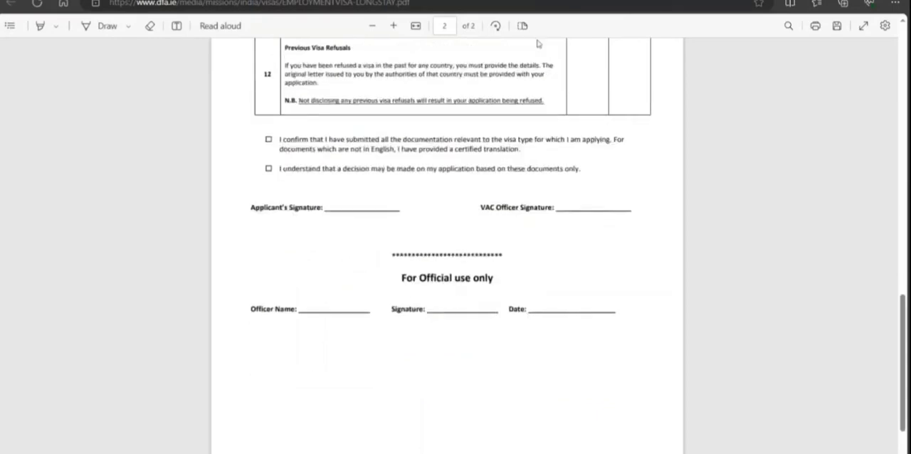
Review the Supplementary Employment Application Form PDF, from the declaration through personal, education, employment and family details to the agent section.
left_click(413, 1)
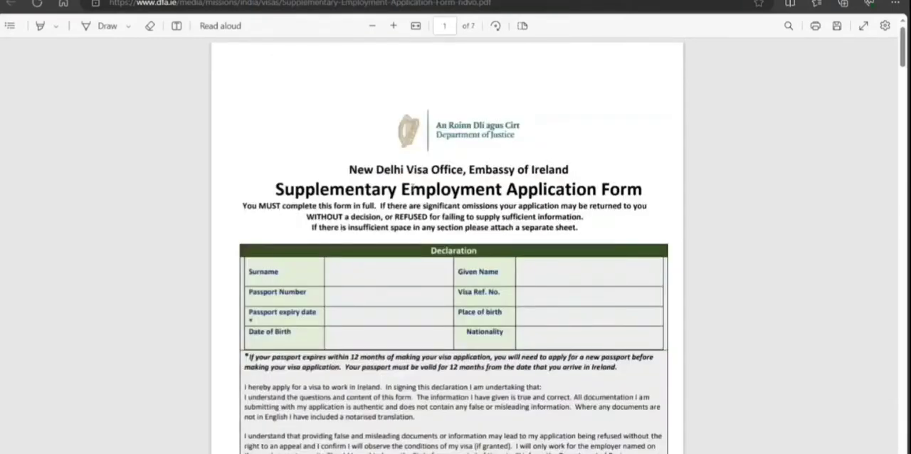
scroll(413, 186, "down", 10)
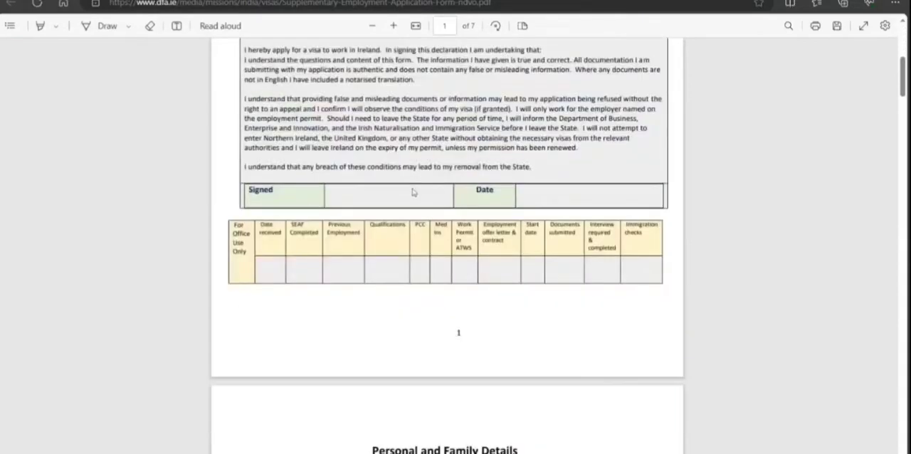
scroll(378, 206, "down", 5)
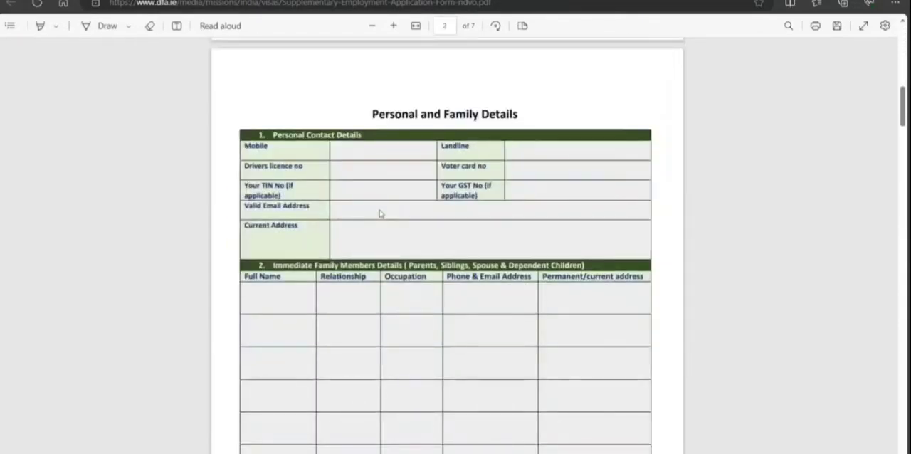
scroll(379, 213, "down", 10)
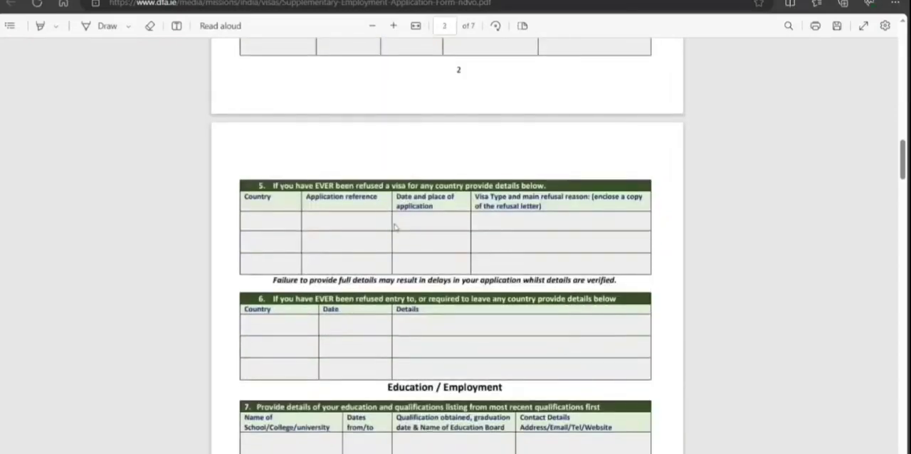
scroll(396, 228, "down", 5)
scroll(395, 228, "down", 9)
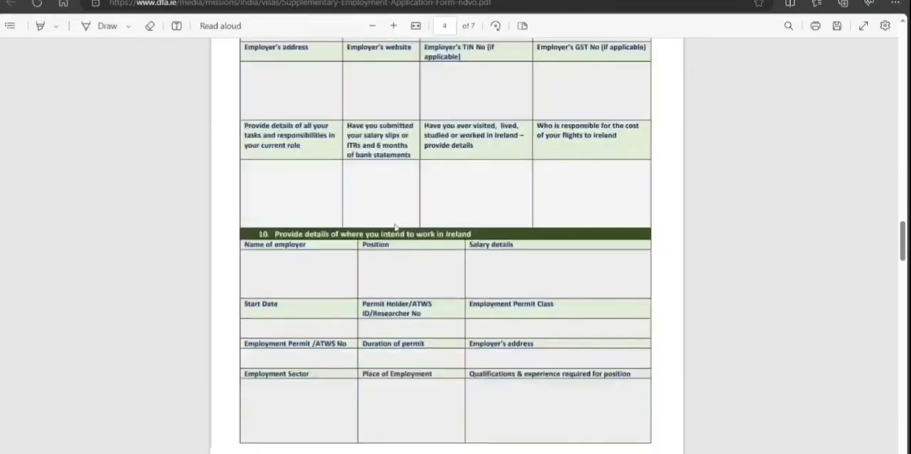
scroll(396, 227, "down", 5)
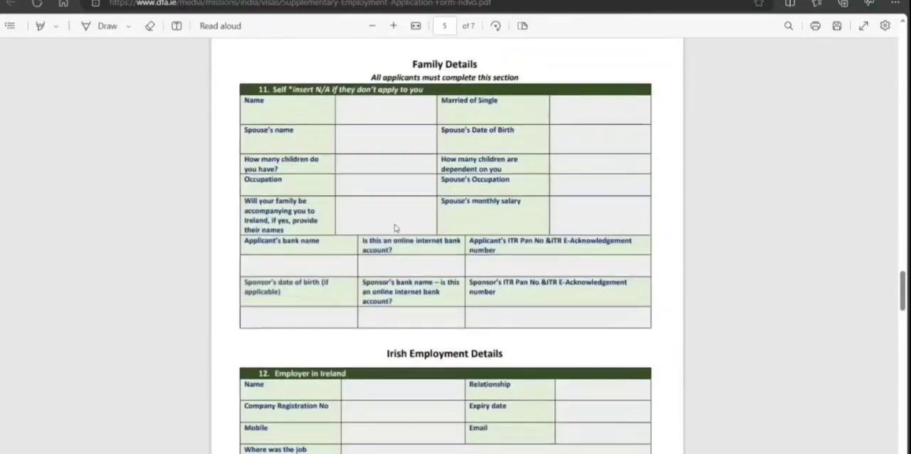
scroll(396, 228, "down", 5)
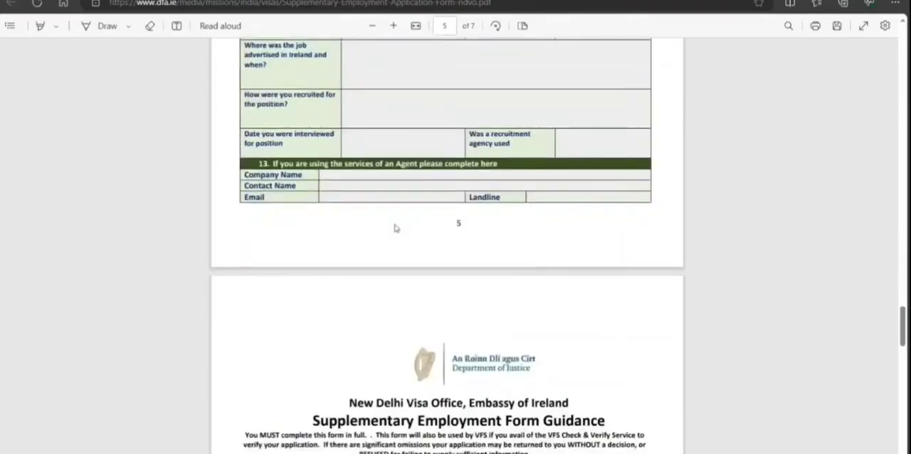
Read the Supplementary Employment Form Guidance and the table of required documents, including the employment documents row.
scroll(396, 228, "down", 3)
scroll(395, 228, "down", 9)
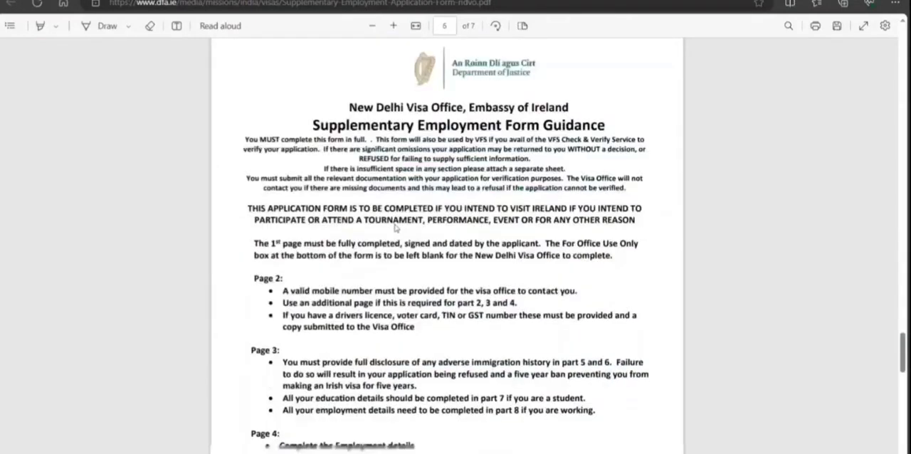
scroll(396, 228, "down", 9)
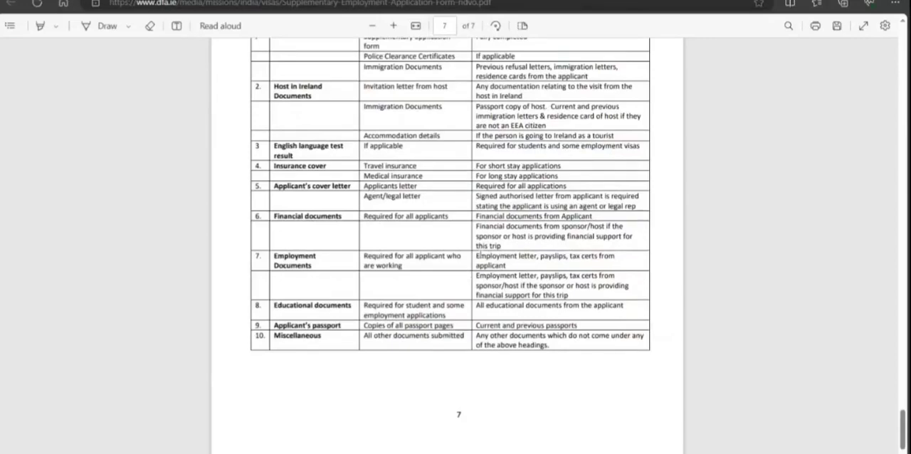
left_click_drag(480, 250, 518, 257)
left_click(516, 265)
left_click(506, 268)
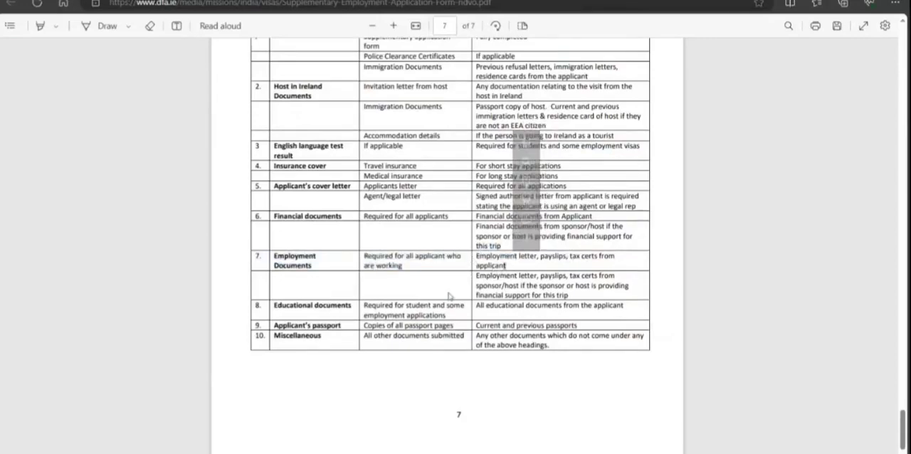
scroll(450, 295, "up", 1)
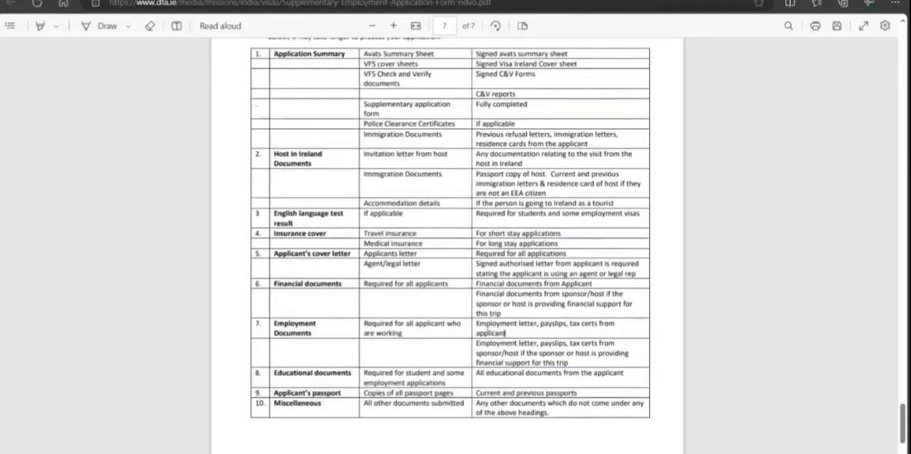
scroll(532, 276, "down", 1)
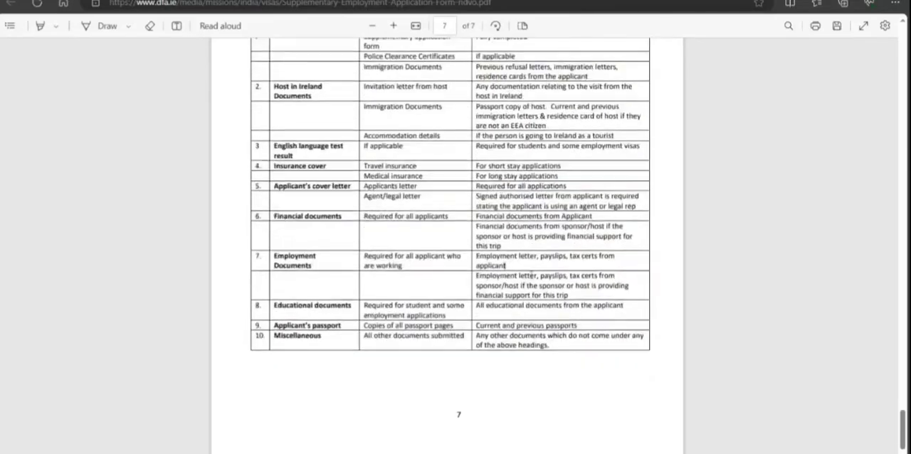
scroll(530, 270, "up", 20)
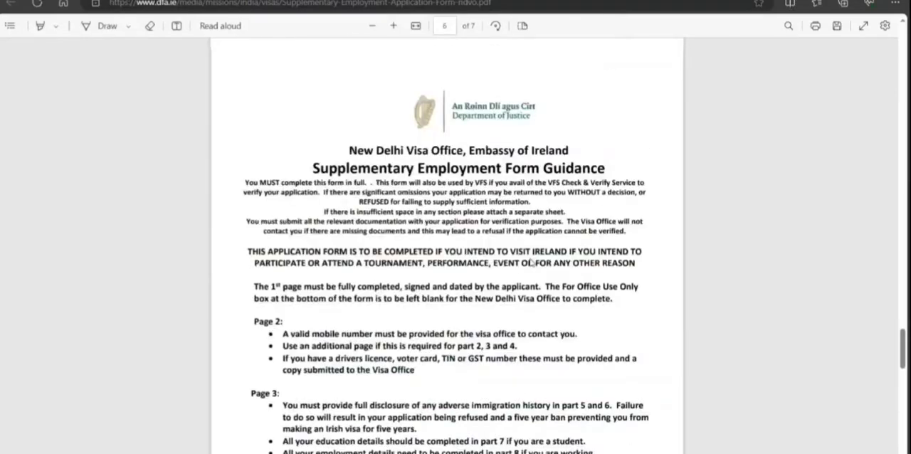
scroll(537, 262, "up", 20)
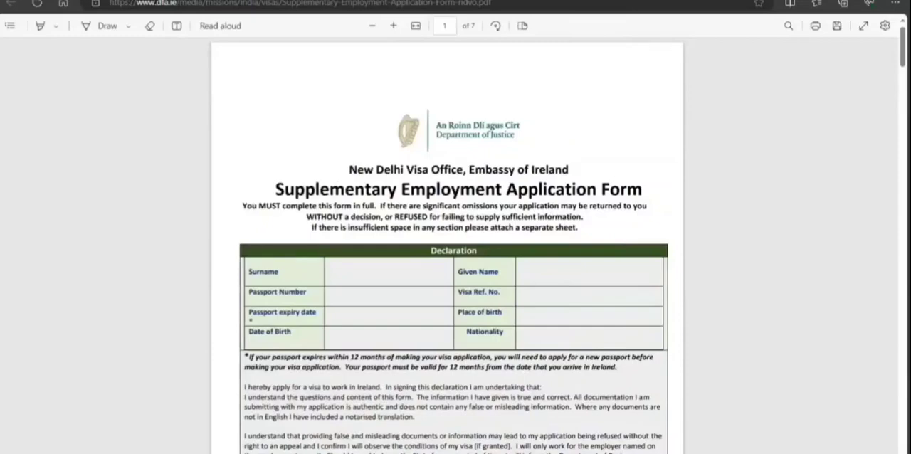
Go to AVATS from the Irish immigration Employment visa page, acknowledge the Privacy Notice and start the online application form.
left_click(213, 1)
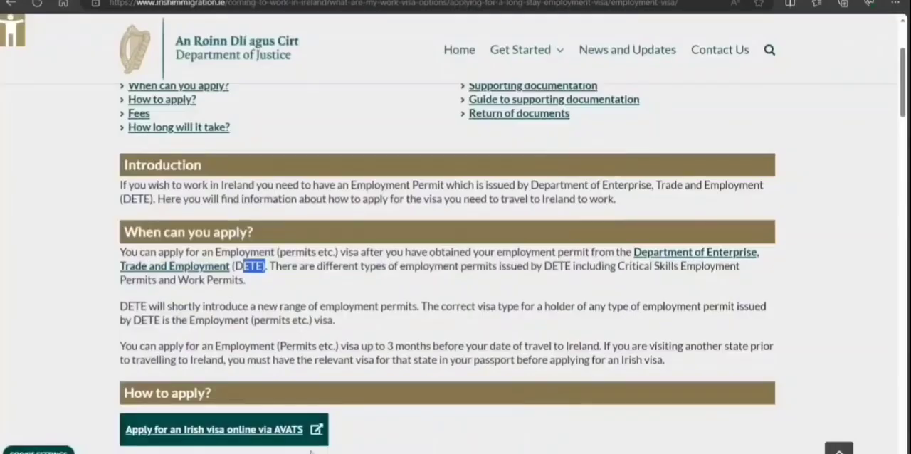
left_click(275, 440)
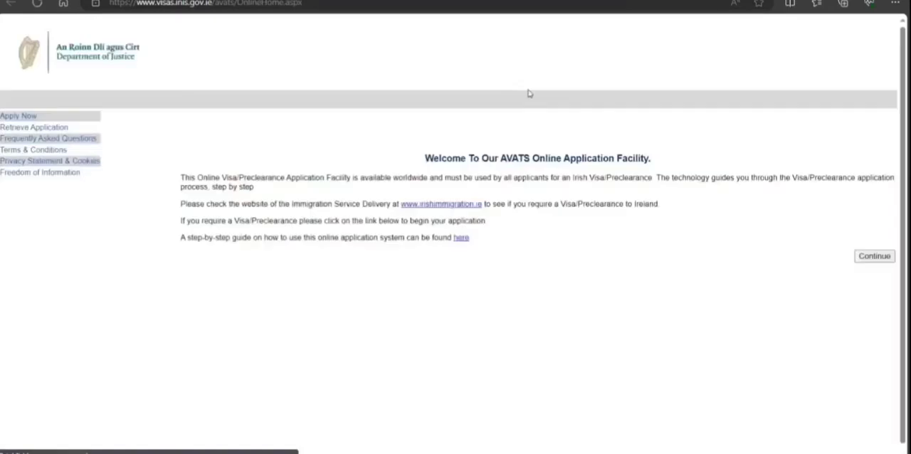
left_click(868, 258)
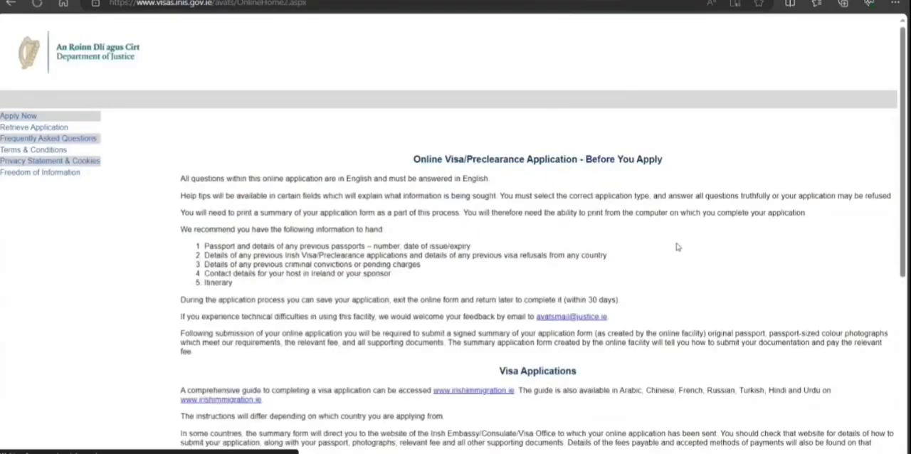
scroll(678, 247, "down", 4)
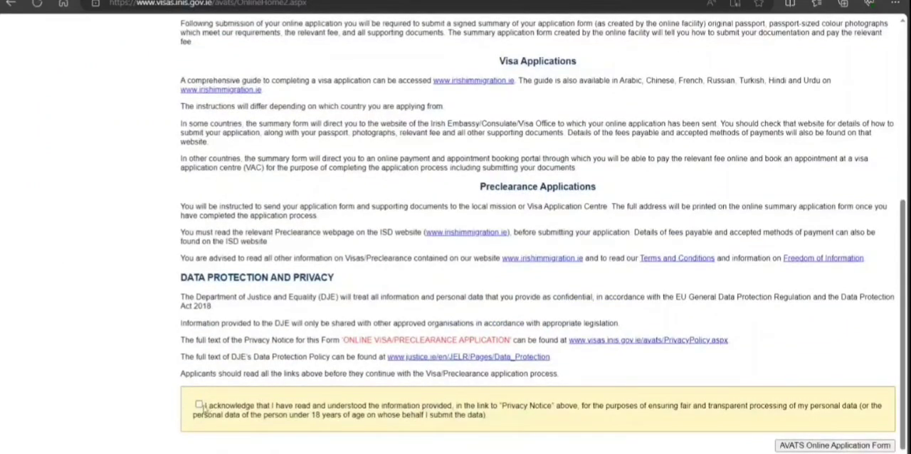
left_click(199, 404)
left_click(853, 445)
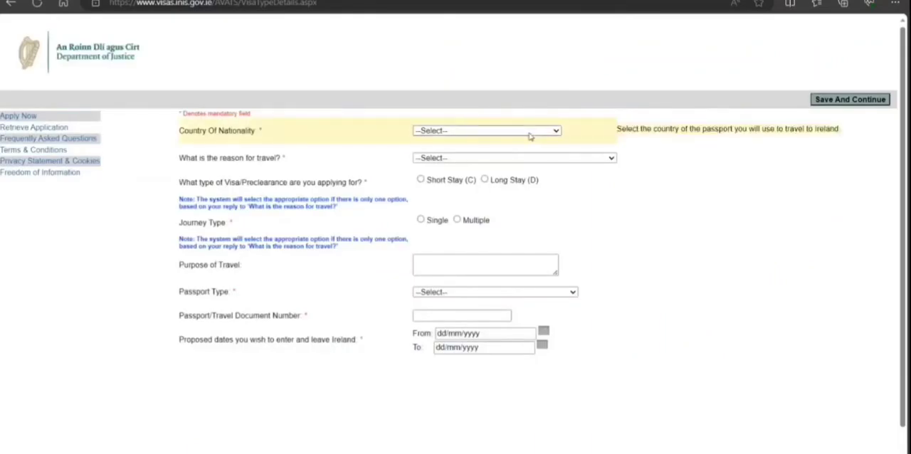
Set the nationality to India, the reason for travel to Employment, the visa type to Long Stay (D) and the journey type to Multiple.
type("indonesia")
key("Up")
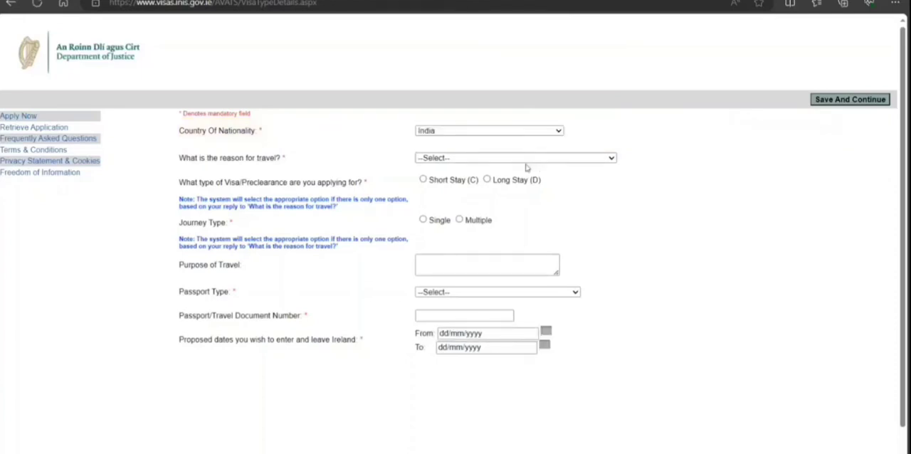
left_click(523, 160)
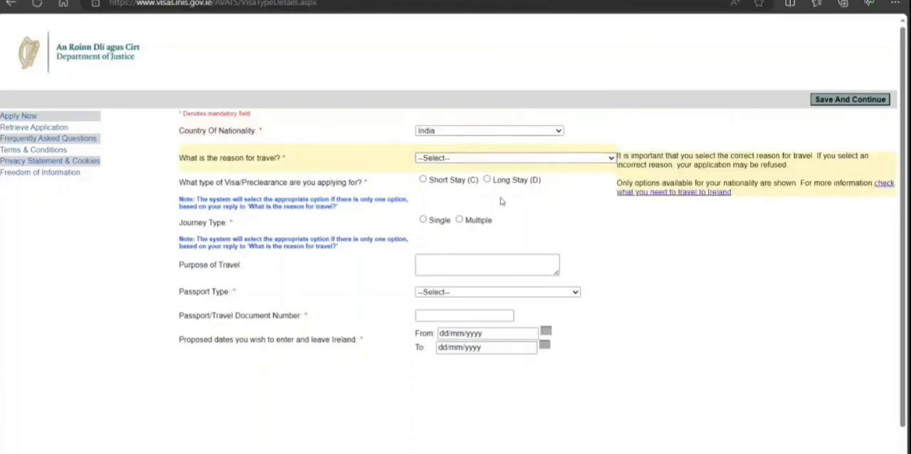
key("e")
left_click(489, 181)
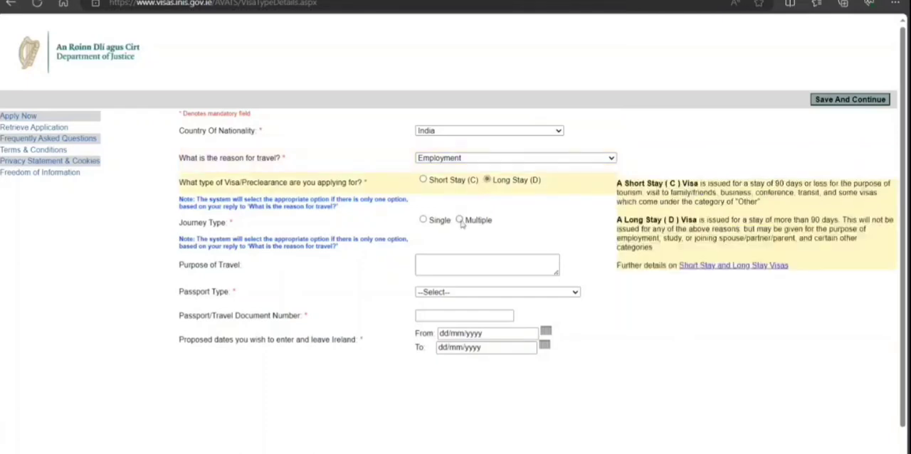
left_click(463, 221)
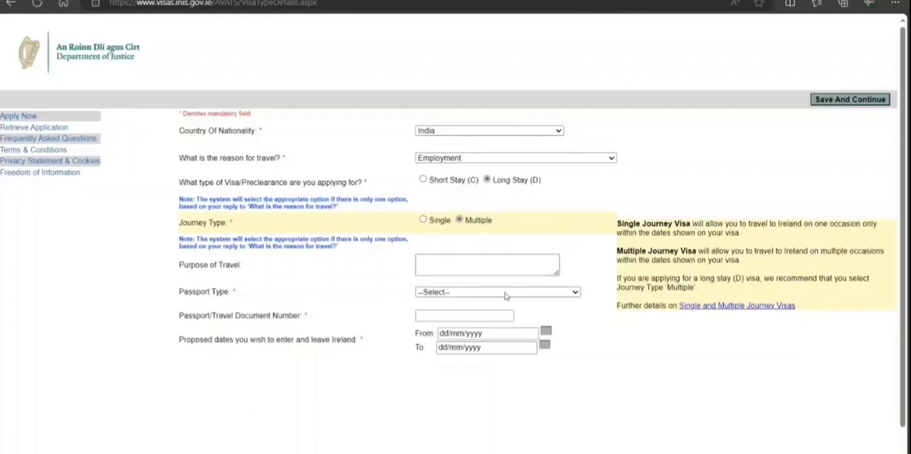
Set the passport type to National Passport and enter the passport number.
left_click(482, 357)
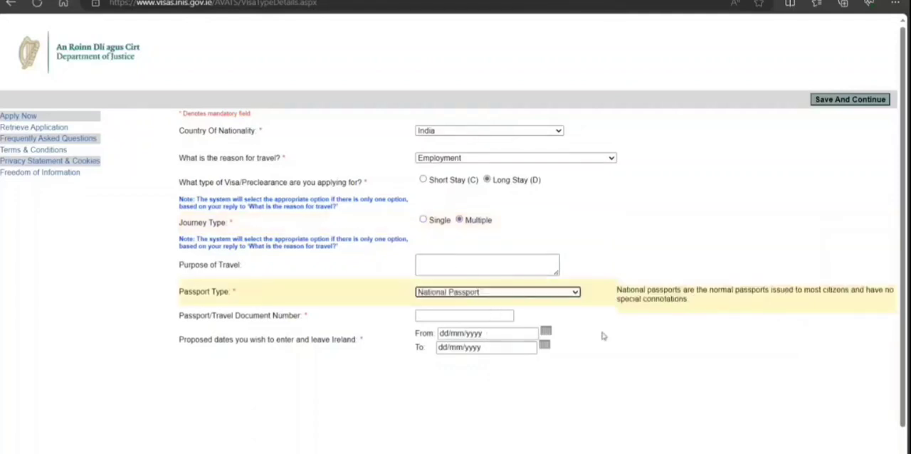
left_click(443, 317)
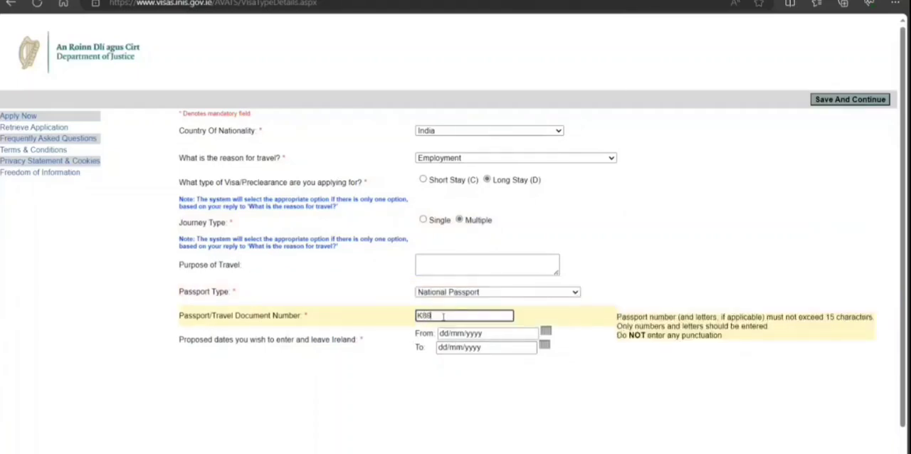
Set the proposed date of entry to Ireland to 05/10/2022 and choose the year for the proposed leaving date.
left_click(545, 331)
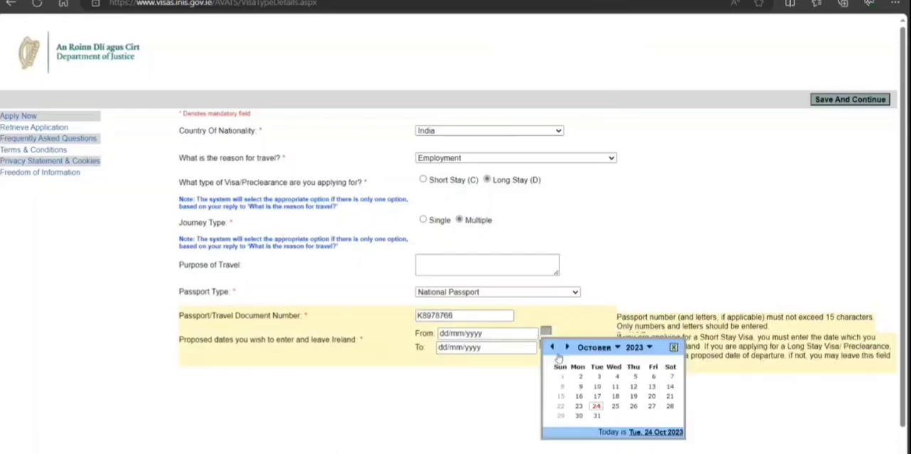
left_click(647, 347)
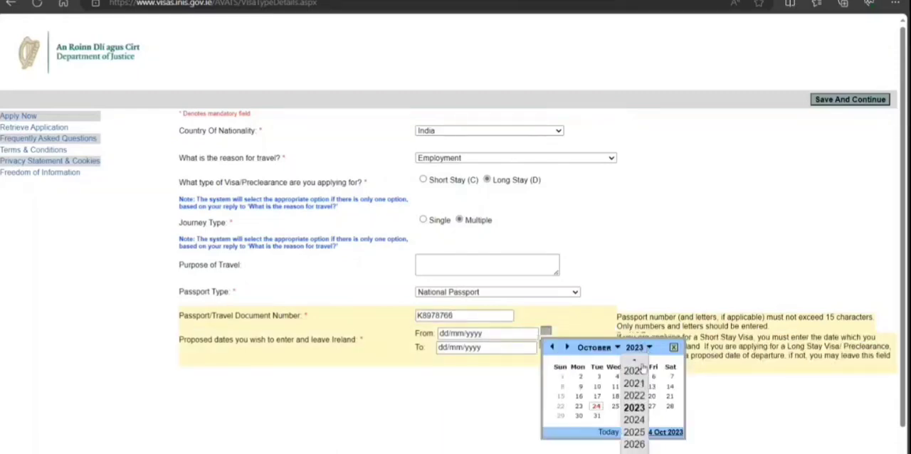
left_click(633, 401)
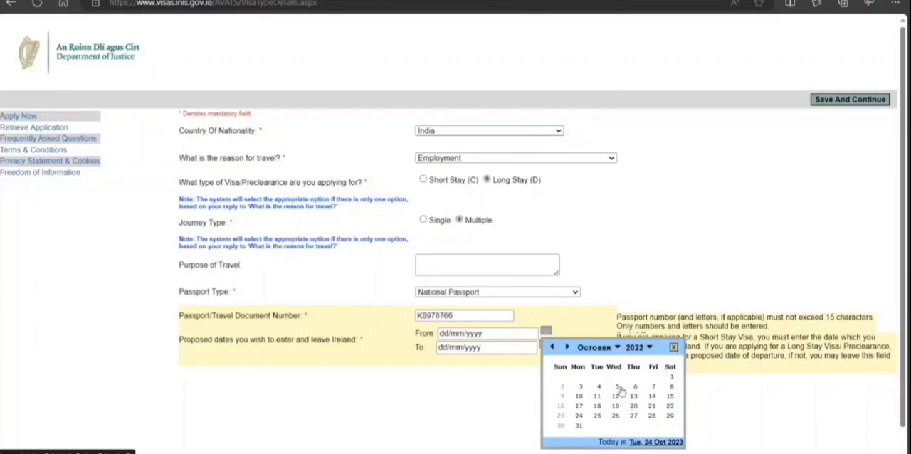
left_click(617, 389)
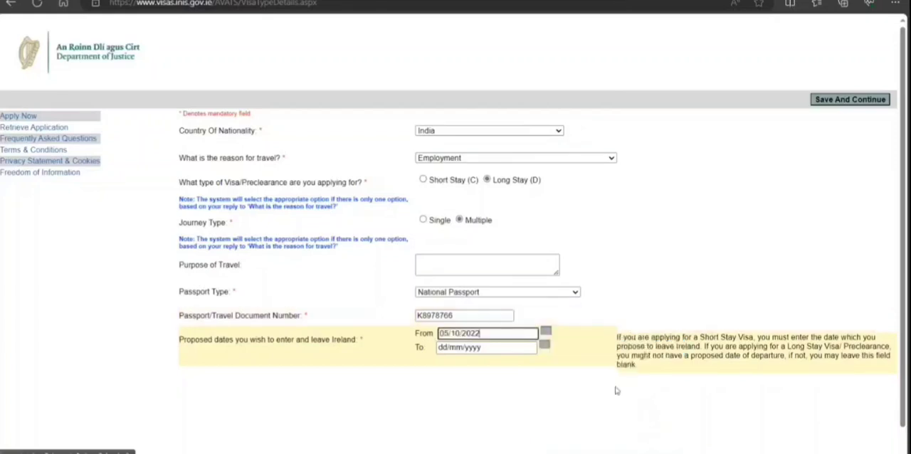
left_click(545, 344)
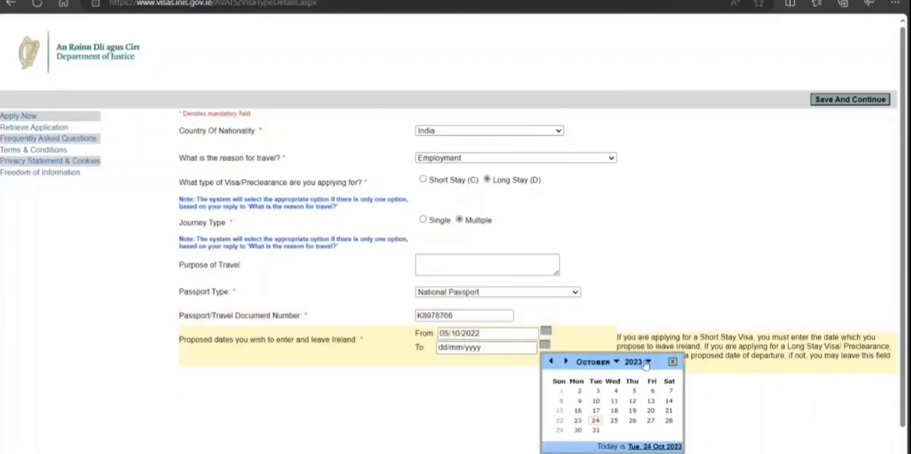
left_click(647, 362)
scroll(644, 393, "down", 1)
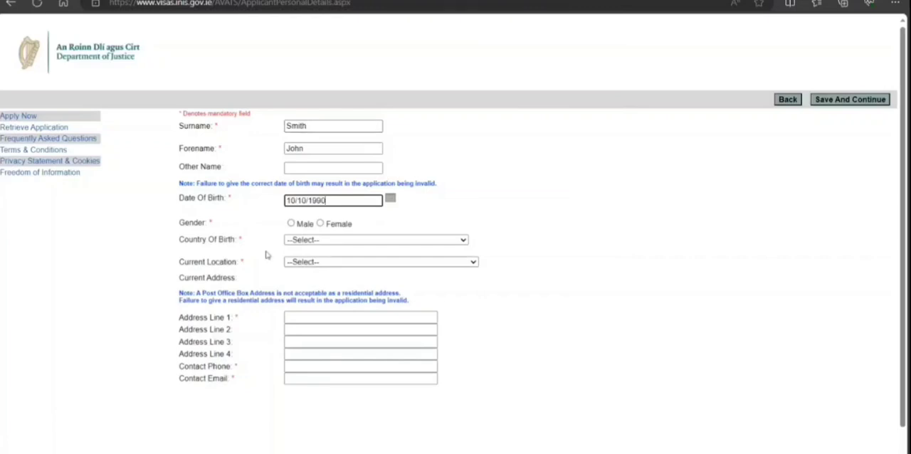
Set the applicant's gender to Male, and both the country of birth and the current location to India.
left_click(291, 224)
left_click(302, 240)
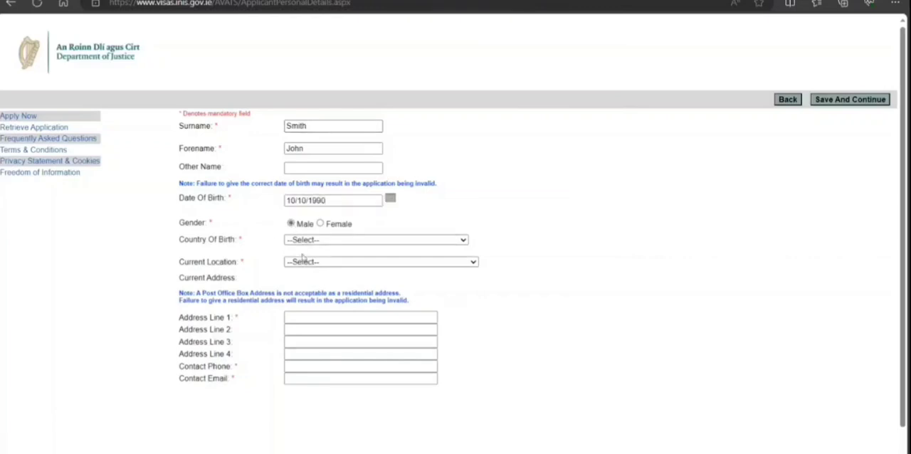
left_click(305, 269)
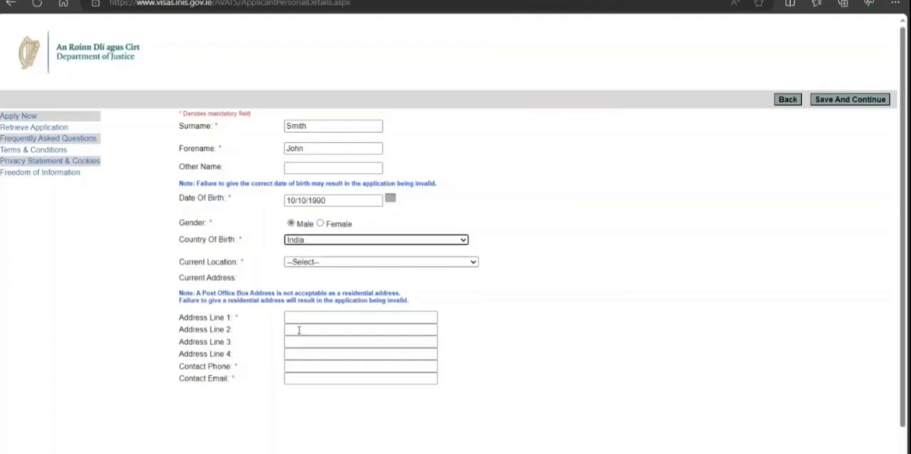
left_click(358, 263)
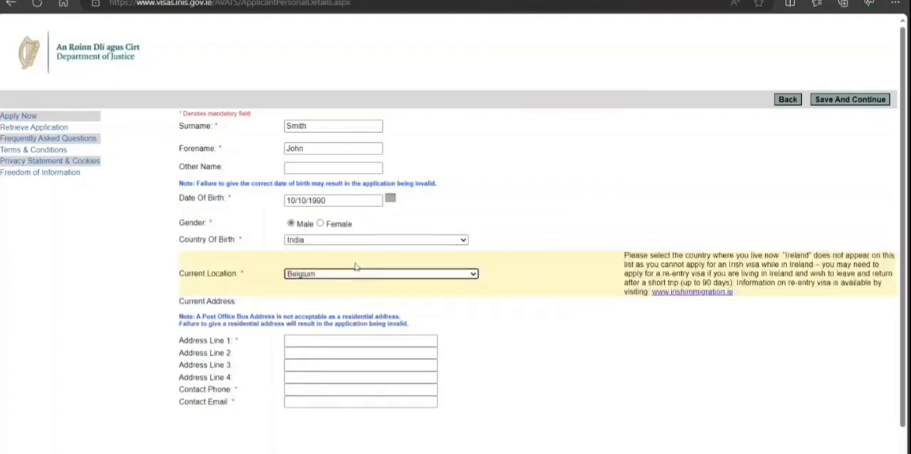
left_click(355, 273)
type("in")
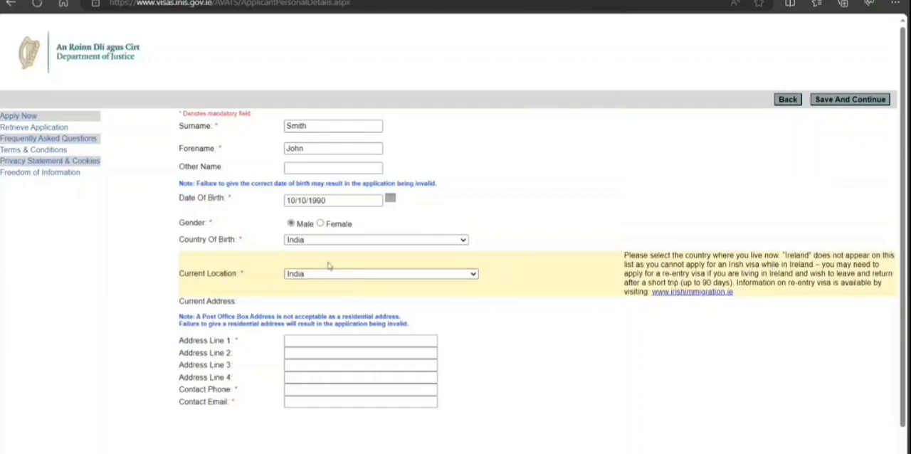
Enter the applicant's current street address in Address Line 1.
left_click(330, 265)
left_click(380, 342)
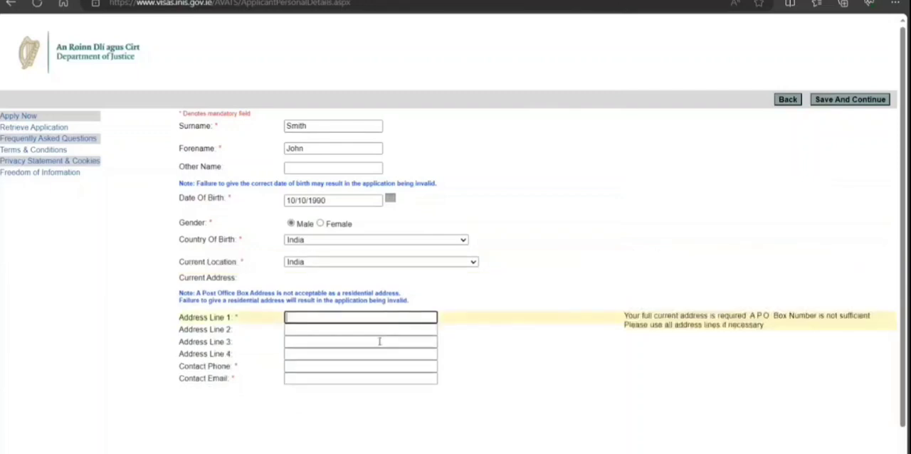
key("Tab")
key("Tab")
key("Tab")
key("Tab")
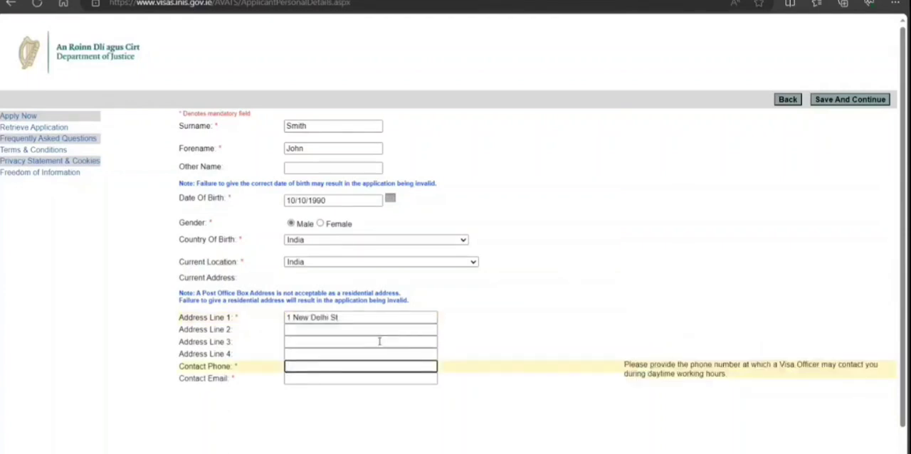
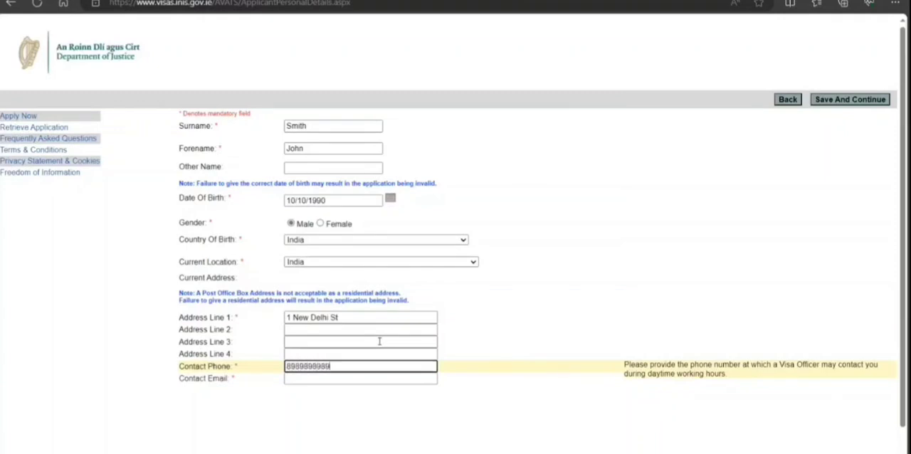
Enter the applicant's contact phone and contact email, and save the personal details page.
key("Tab")
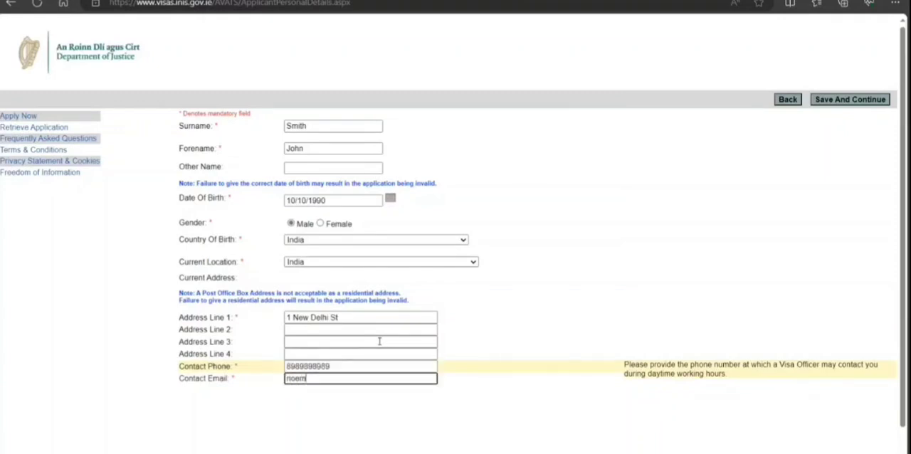
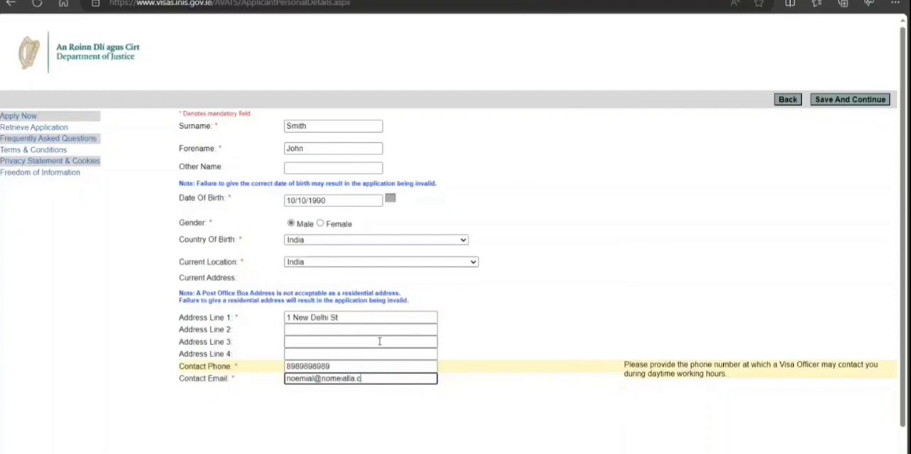
scroll(541, 332, "down", 1)
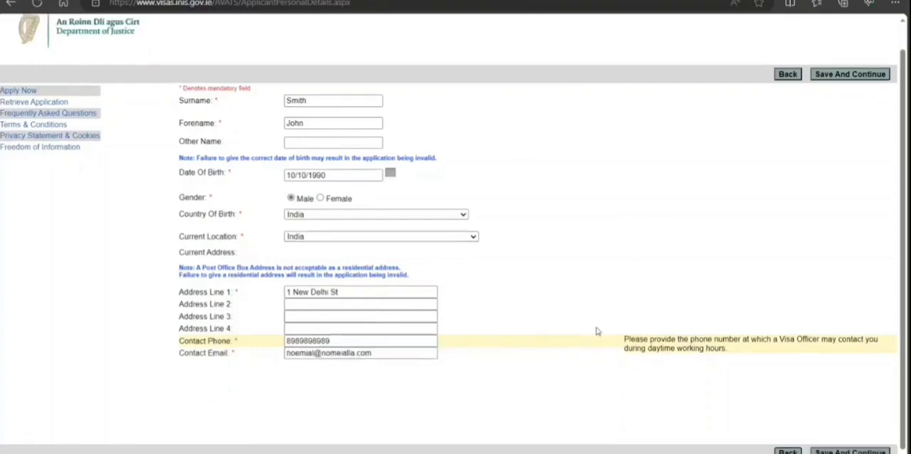
left_click(841, 452)
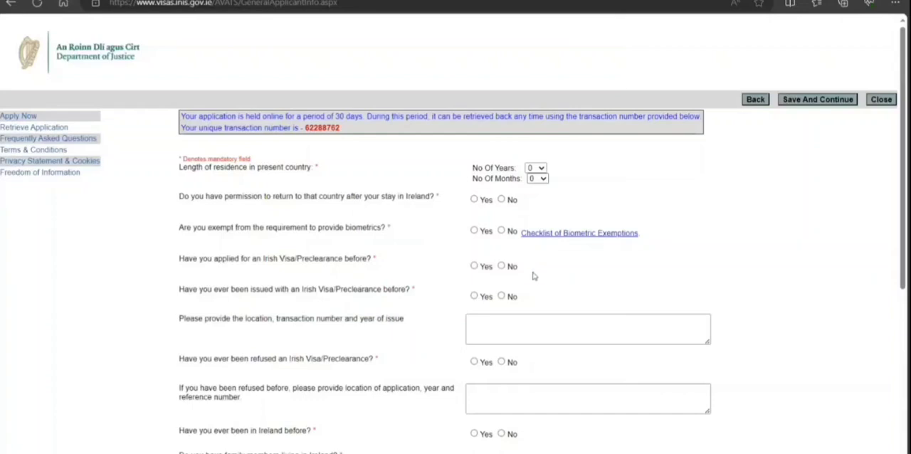
Set the length of residence to 33 years and 2 months, and answer Yes to having permission to return.
type("33")
key("Tab")
type("2")
left_click(474, 199)
Answer No to biometrics exemption and to ever having applied for, been issued with or been refused an Irish visa/preclearance.
left_click(502, 231)
left_click(503, 269)
left_click(501, 298)
scroll(308, 330, "down", 1)
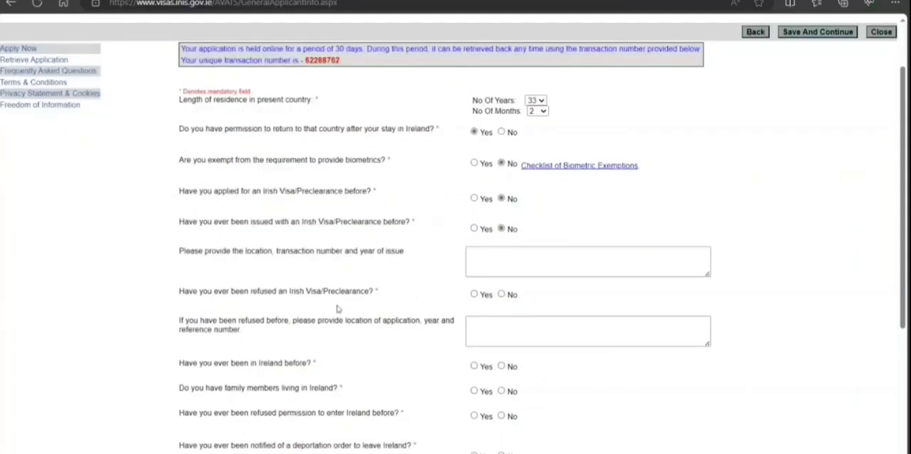
left_click(501, 294)
scroll(517, 239, "down", 2)
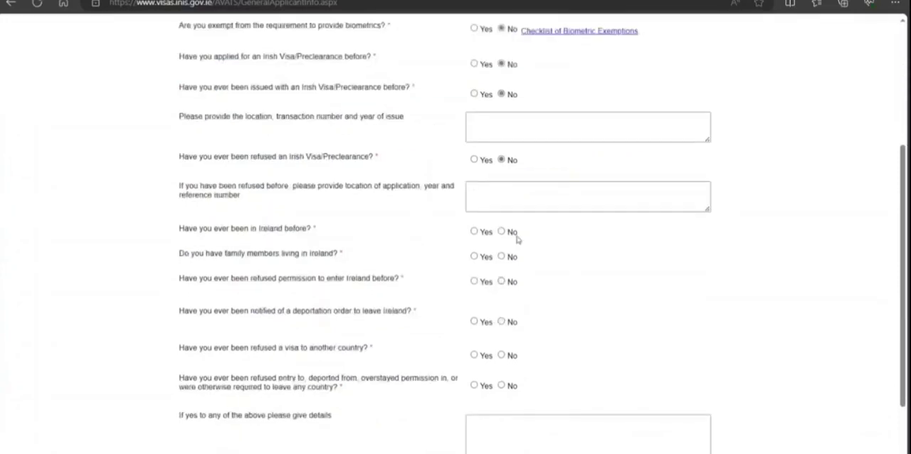
Answer No to previous presence in Ireland, family members living there, refused permission to enter and a deportation order.
left_click(501, 232)
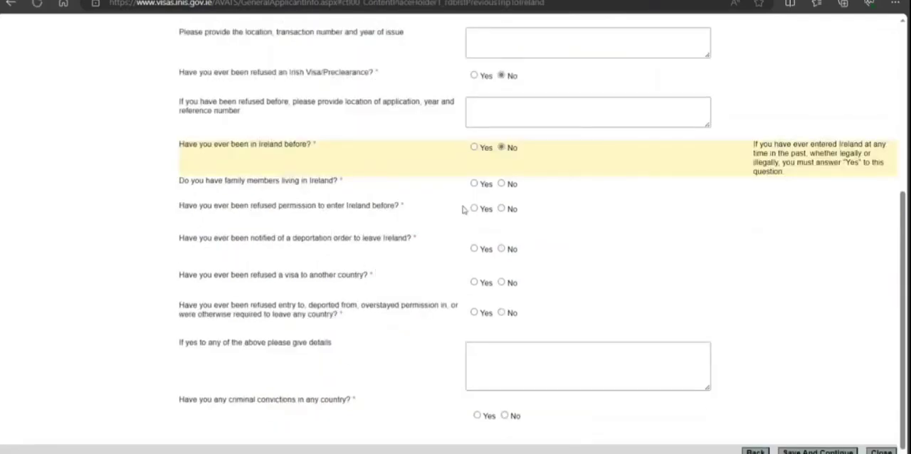
left_click(502, 183)
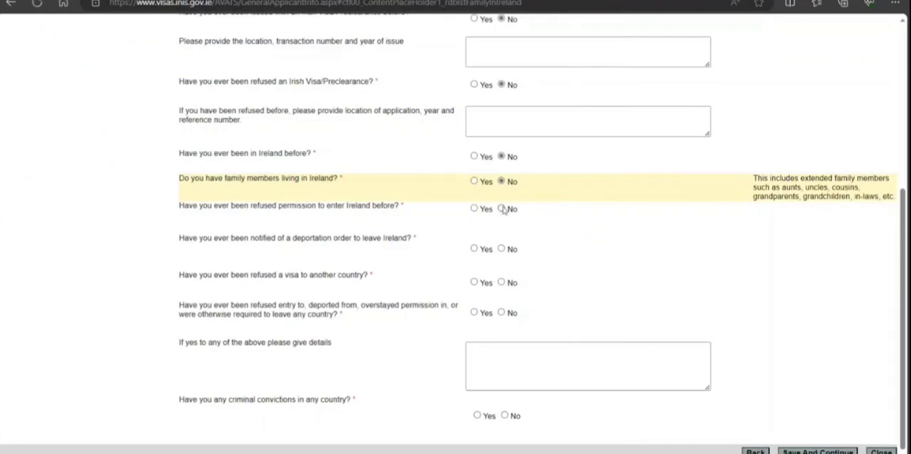
left_click(502, 208)
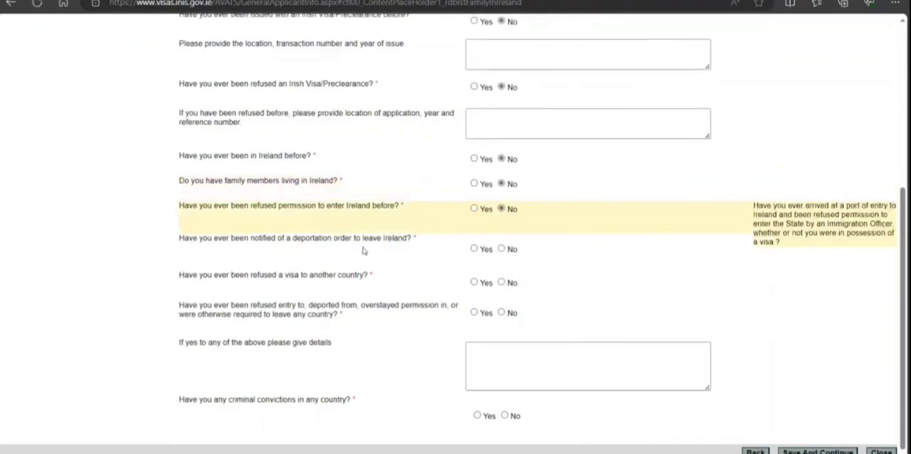
left_click(501, 248)
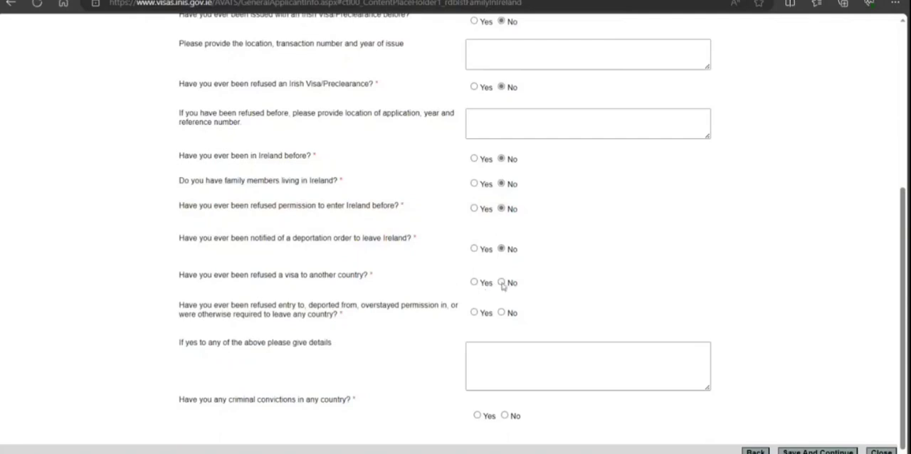
Answer No to visa refusals, refused entry or deportation elsewhere and criminal convictions, and save the general information page.
left_click(502, 283)
left_click(502, 313)
left_click(505, 416)
left_click(817, 451)
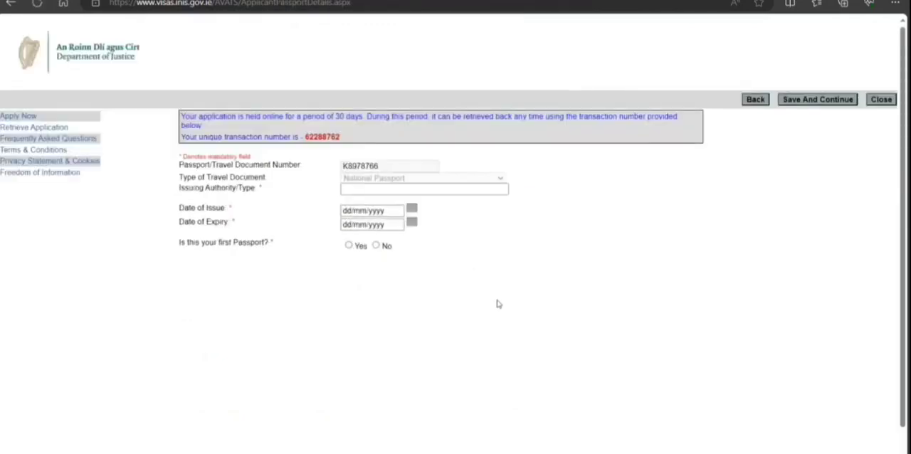
Set the passport's issuing authority to India and answer Yes to it being the first passport.
left_click(473, 187)
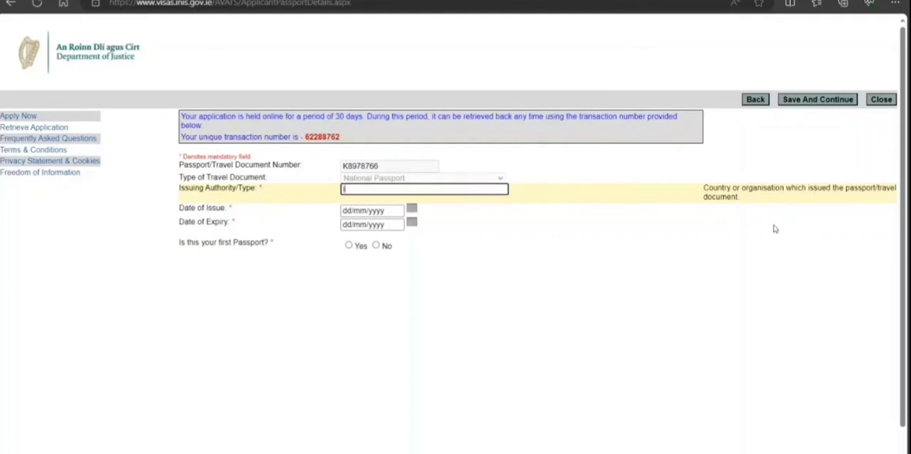
type("India")
left_click(348, 245)
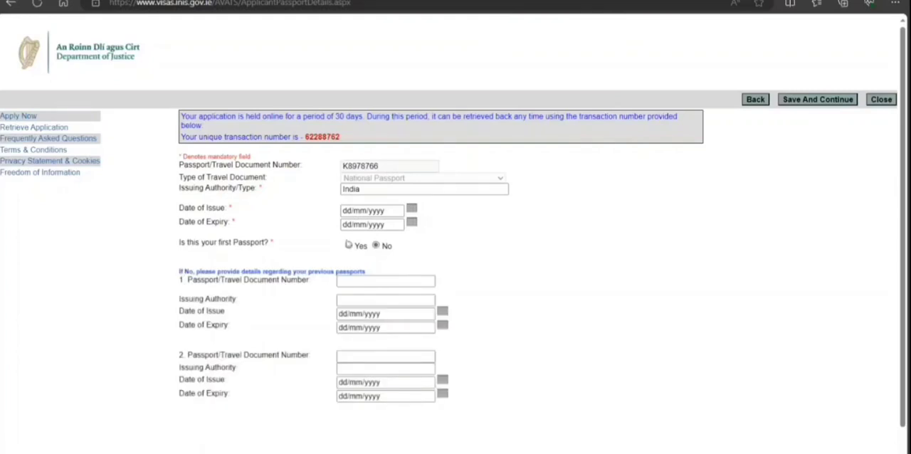
left_click(349, 245)
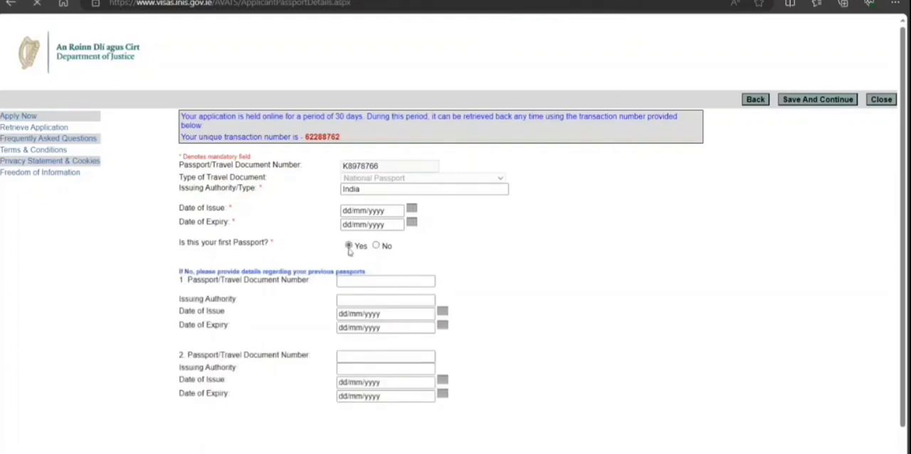
Set the passport's date of issue to 01/10/2021.
left_click(413, 208)
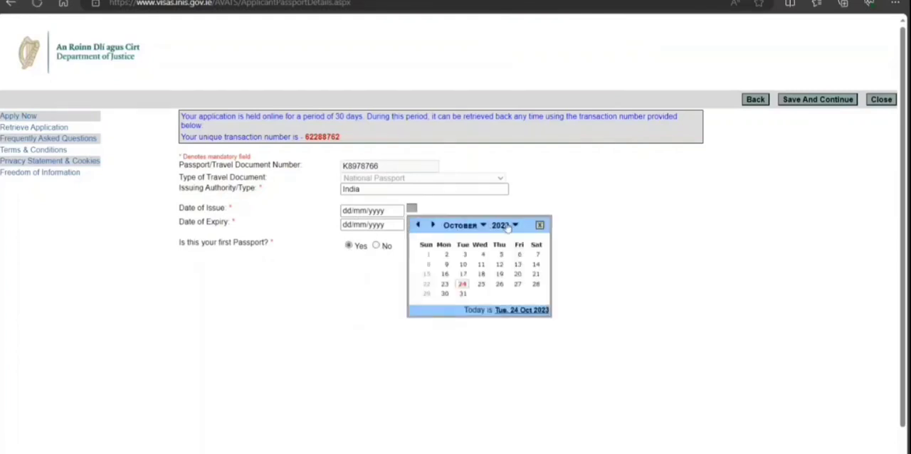
left_click(506, 226)
left_click(500, 261)
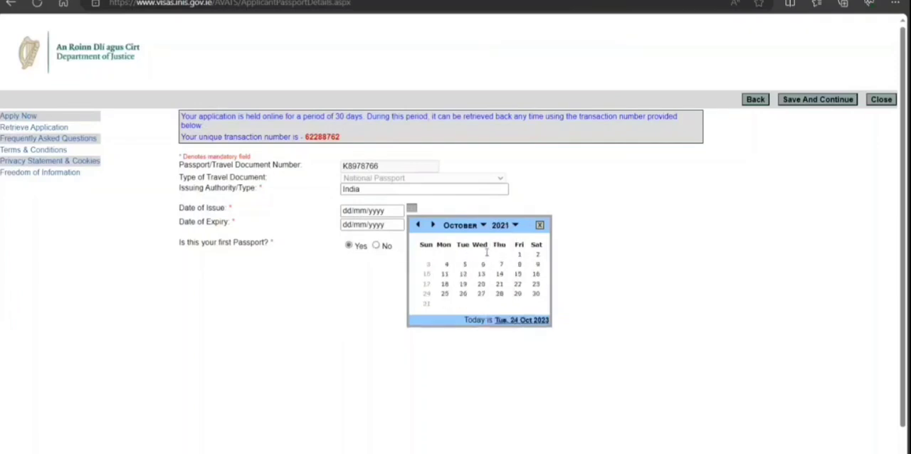
left_click(518, 257)
Set the passport's date of expiry to 28/10/2026 and save the passport details page.
left_click(412, 222)
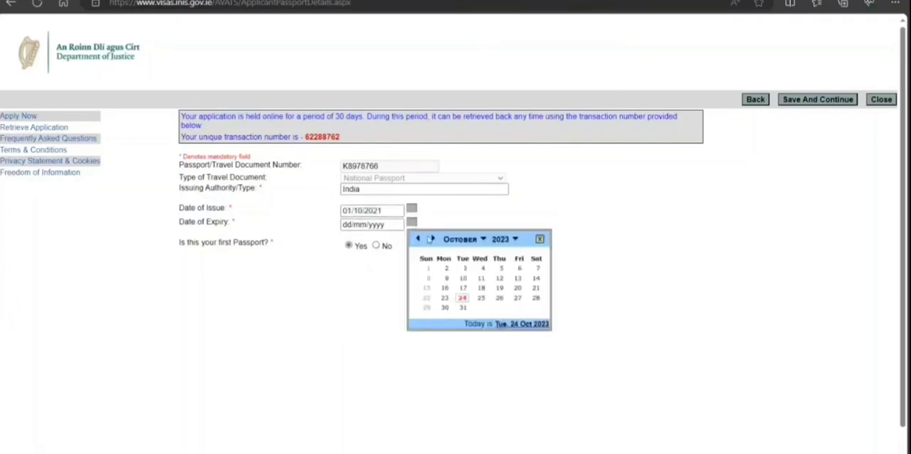
left_click(516, 240)
scroll(502, 313, "down", 1)
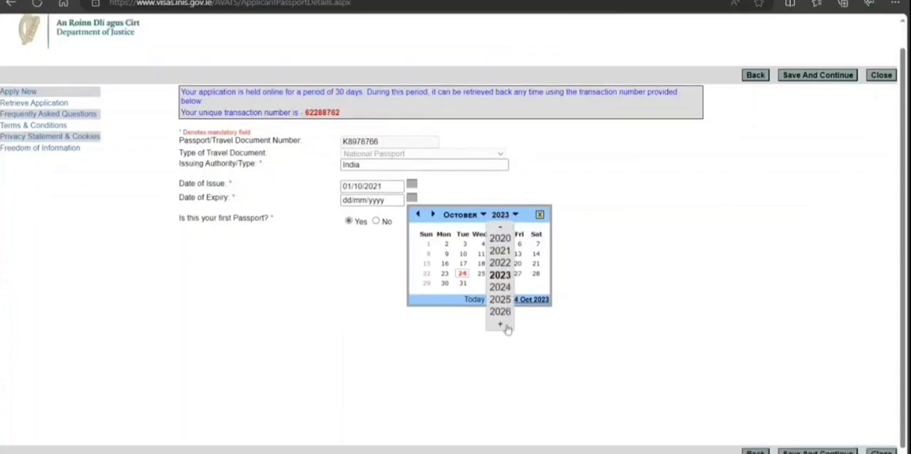
left_click(504, 313)
left_click(480, 282)
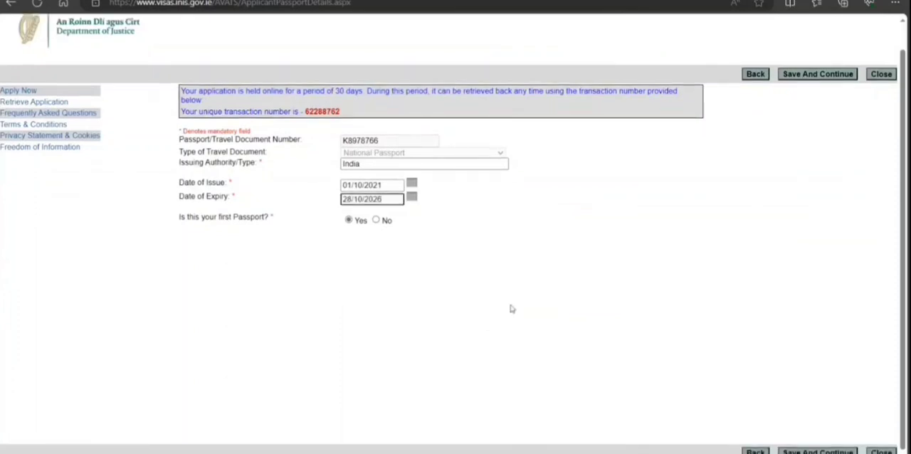
left_click(812, 451)
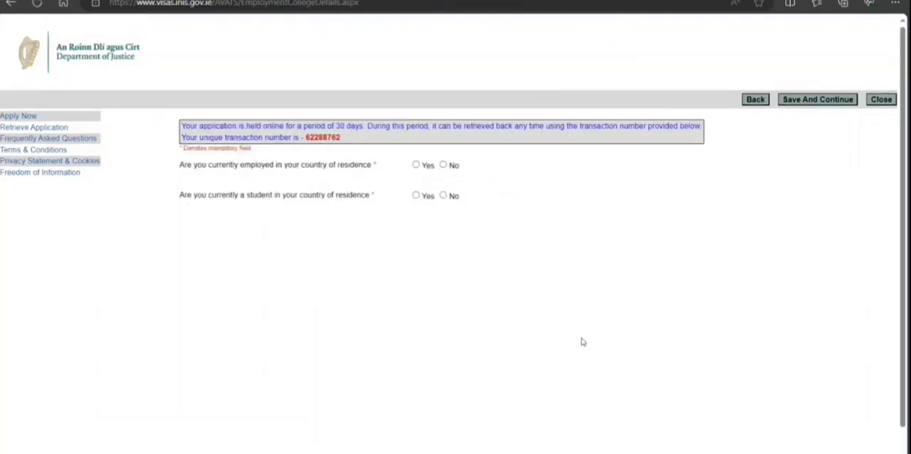
Answer No to being currently employed and to being a student in the country of residence, and save the page.
left_click(425, 164)
left_click(417, 165)
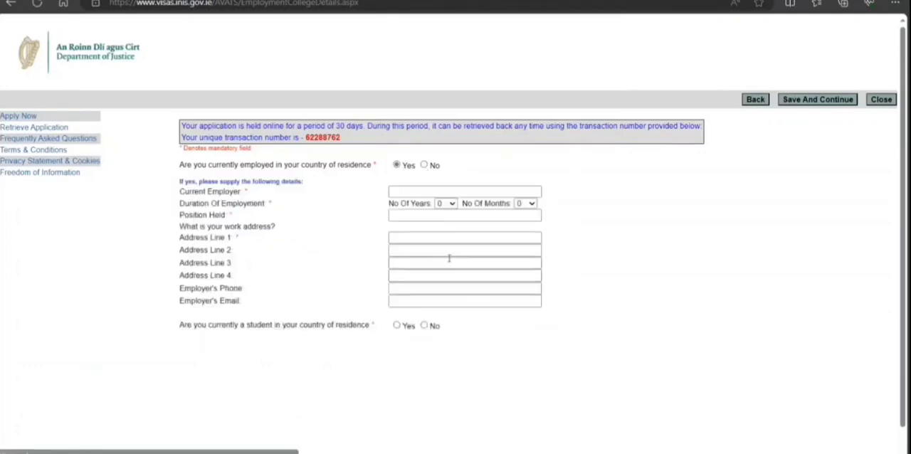
left_click(425, 165)
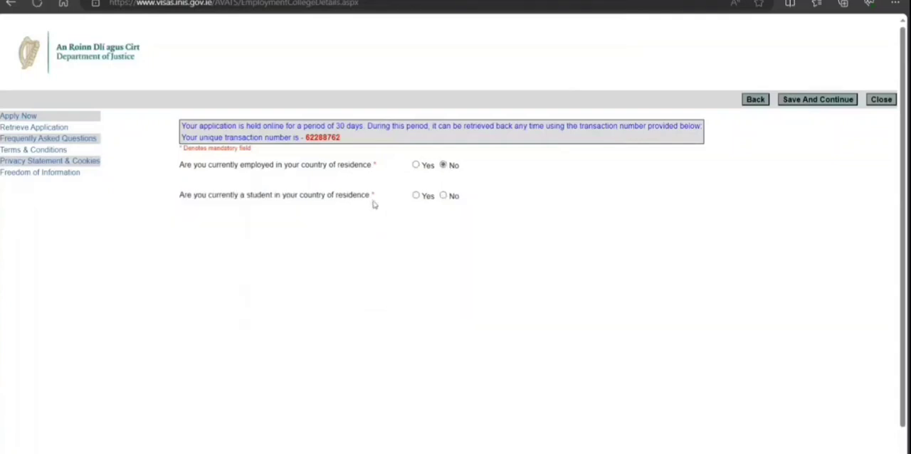
left_click(447, 198)
left_click(417, 196)
left_click(442, 196)
scroll(799, 292, "down", 1)
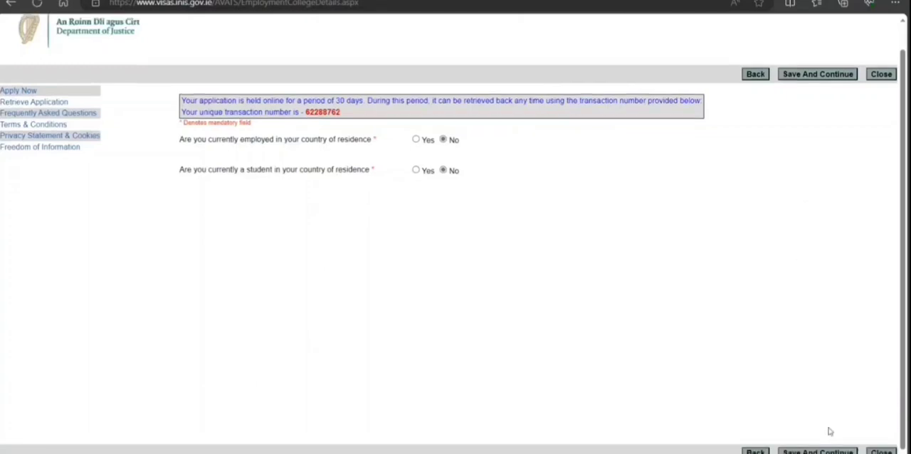
left_click(817, 451)
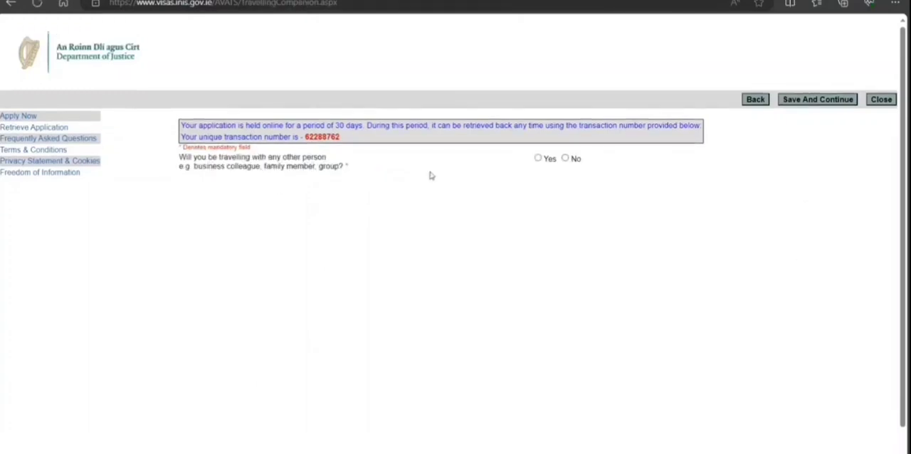
Answer No to travelling with any other person and save the travelling companion page.
left_click(565, 159)
scroll(670, 233, "down", 1)
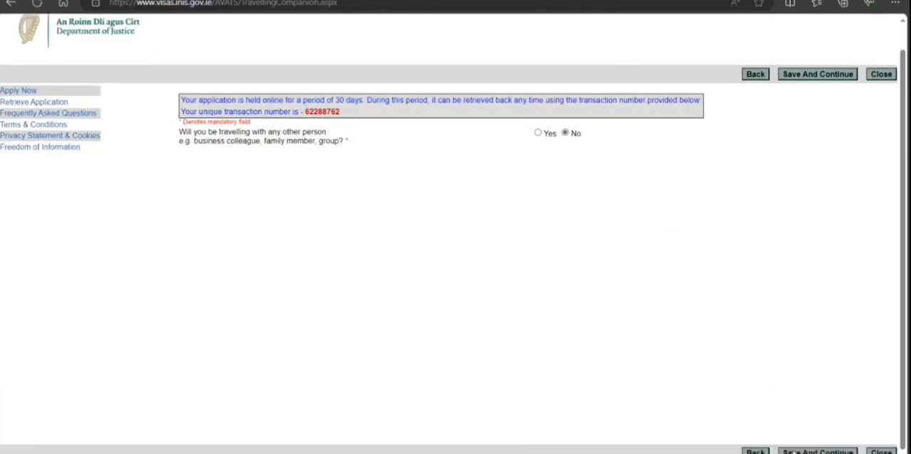
left_click(795, 452)
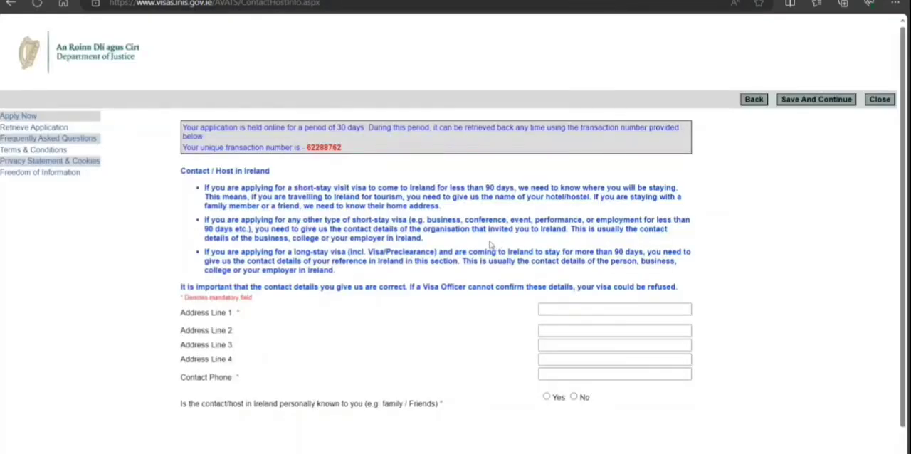
Mark the host in Ireland as not personally known, enter the host's address and contact phone, and save the page.
scroll(490, 245, "down", 1)
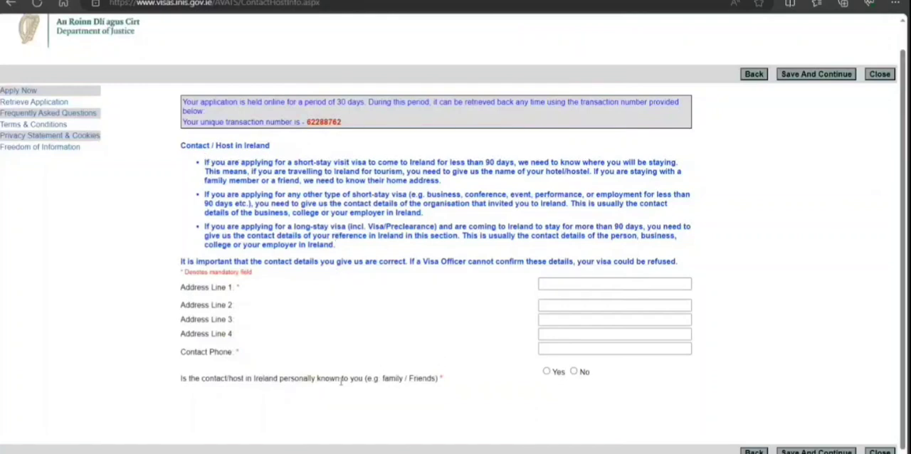
left_click(574, 371)
left_click(564, 312)
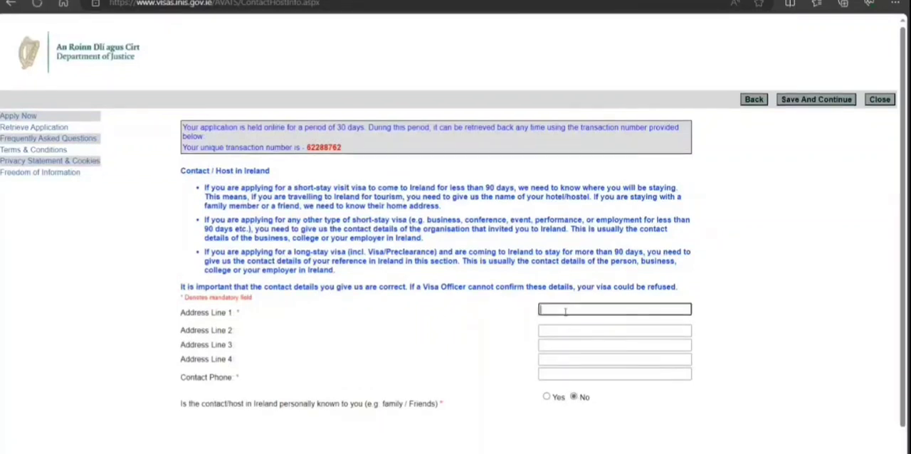
left_click(566, 374)
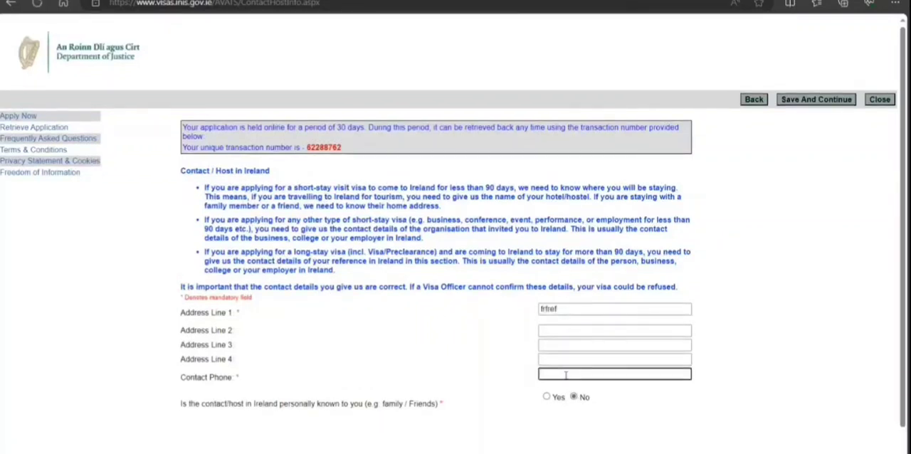
scroll(565, 375, "down", 1)
left_click(816, 449)
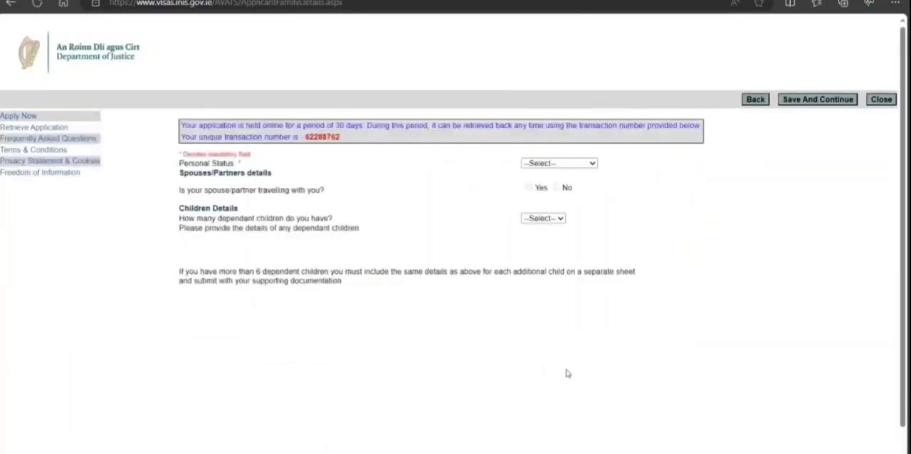
Set the personal status to Single and the number of dependant children to 0, and save the family details page.
left_click(586, 163)
left_click(559, 187)
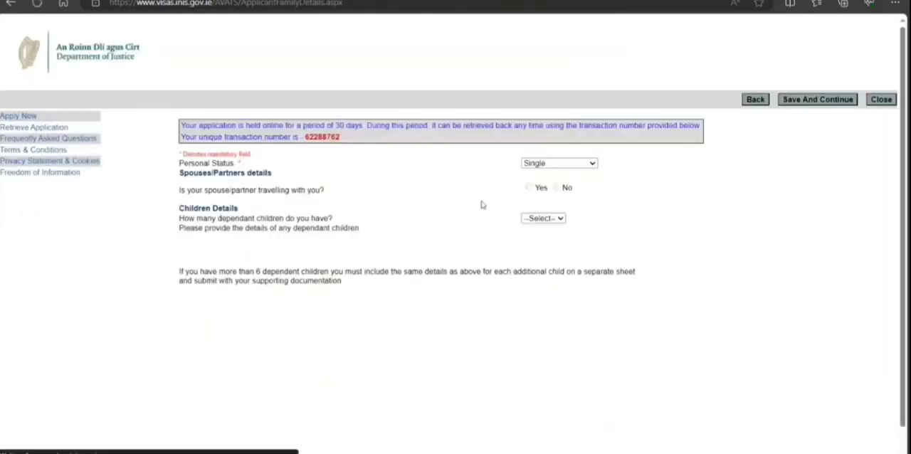
left_click(547, 243)
scroll(611, 245, "down", 1)
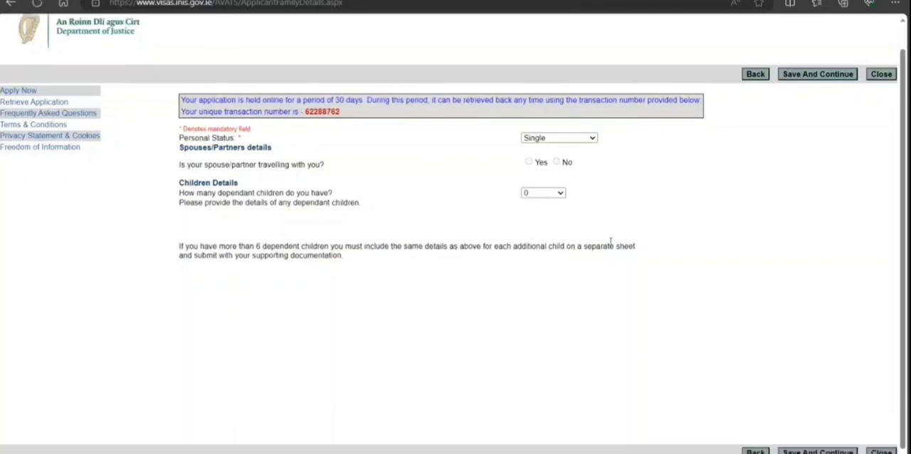
left_click(836, 451)
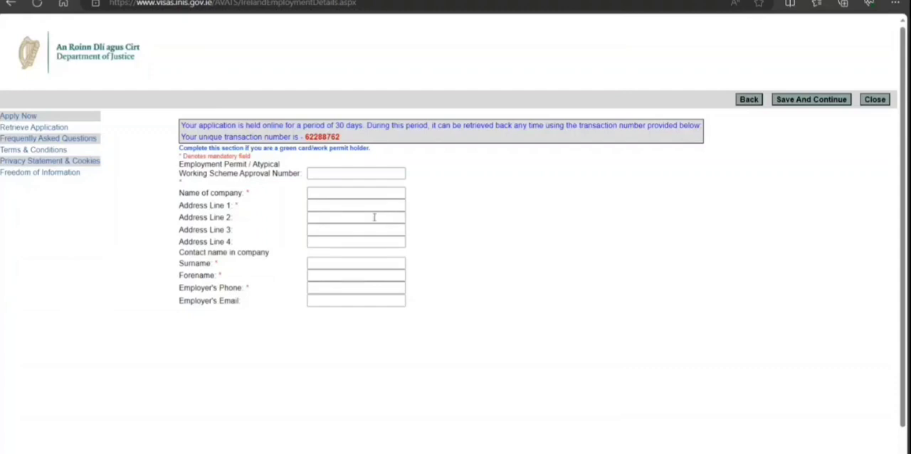
scroll(374, 217, "down", 1)
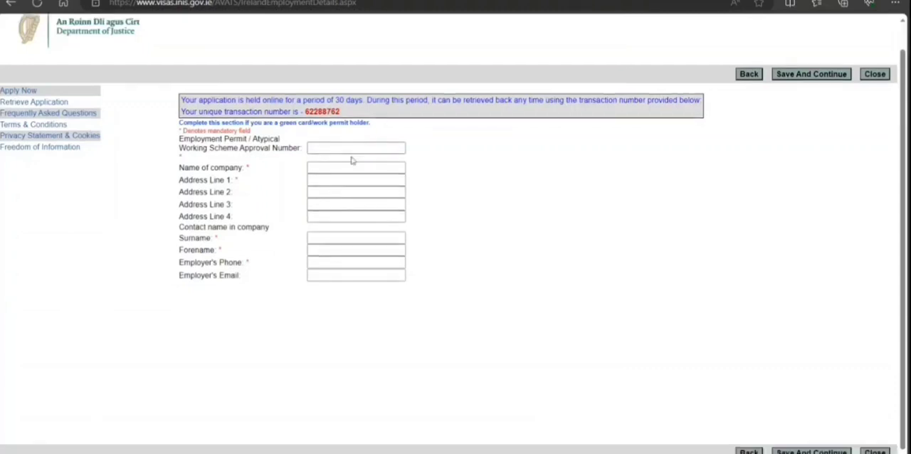